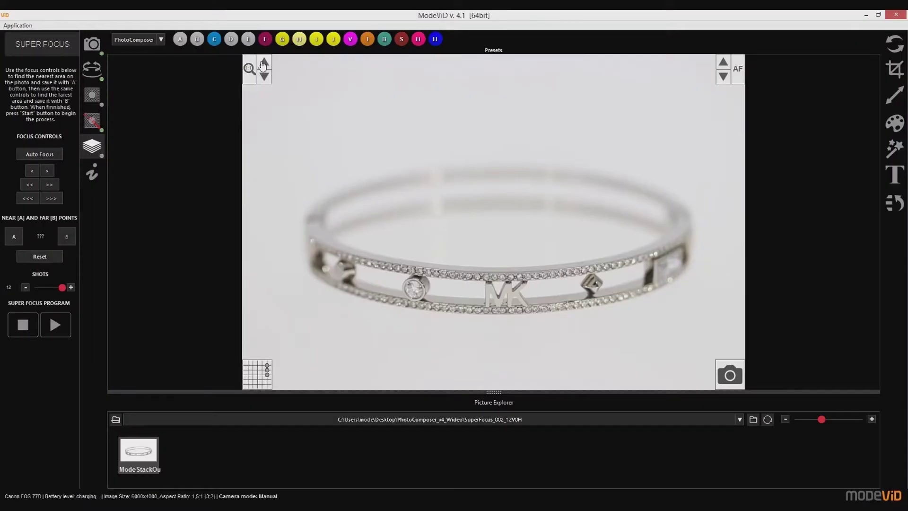
Magnify the live view of the bracelet and shift the Super Focus position by one small increment
{"action": "left_click", "coordinate": [249, 69]}
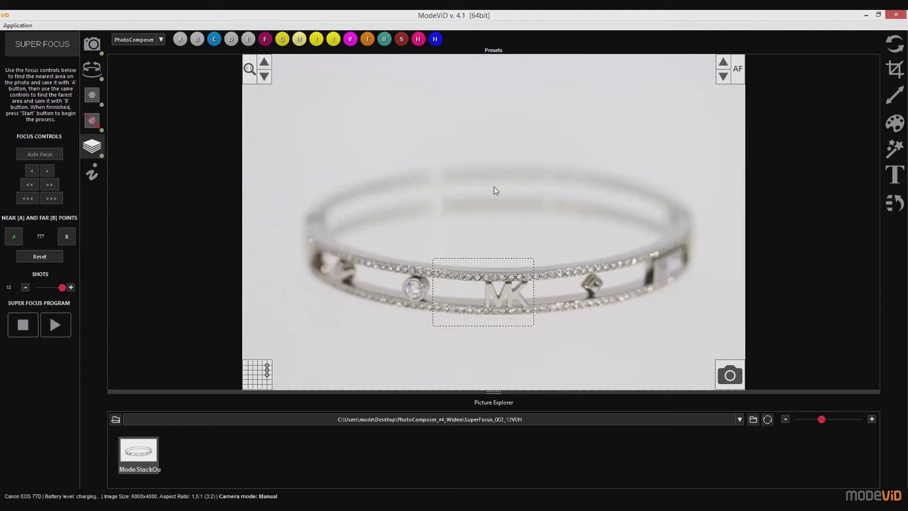
{"action": "left_click", "coordinate": [47, 170]}
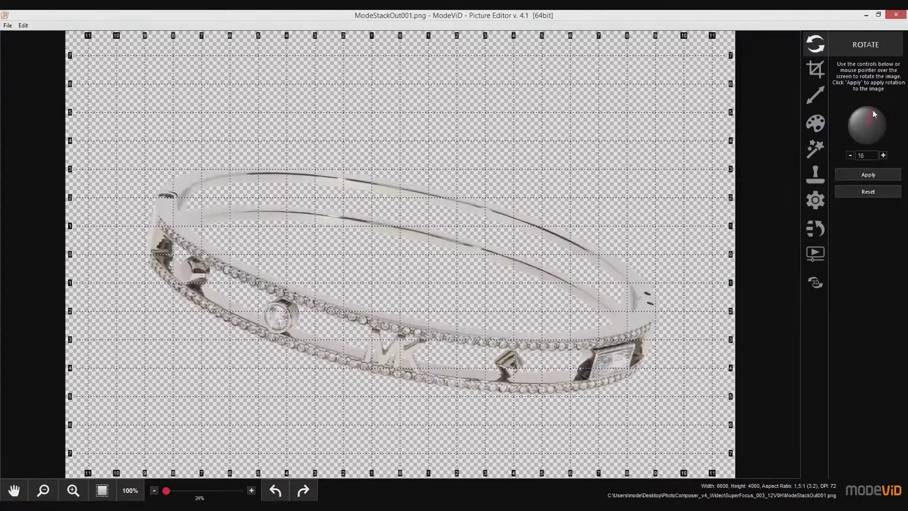
Rotate the bracelet image and crop it to a 1:1 selection of 4324 by 4324 px
{"action": "left_click", "coordinate": [875, 114]}
{"action": "left_click", "coordinate": [868, 174]}
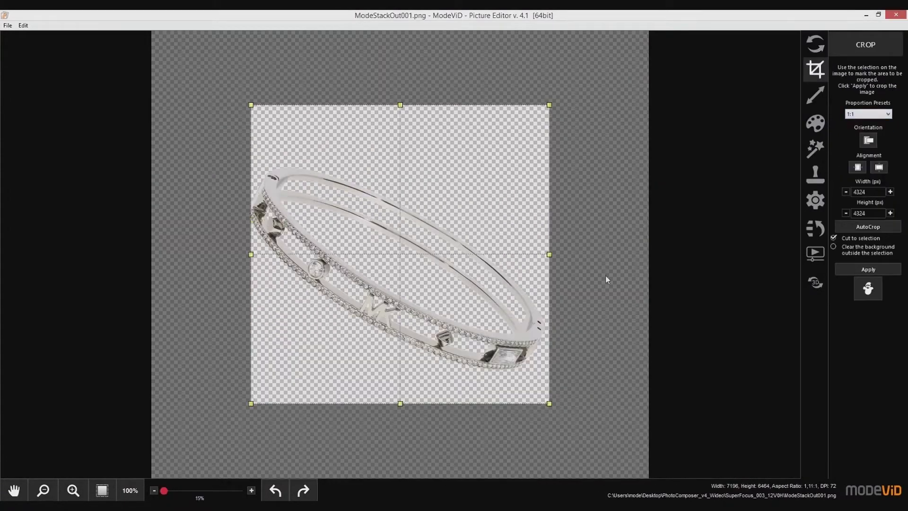
{"action": "left_click", "coordinate": [868, 269]}
{"action": "left_click", "coordinate": [815, 200]}
{"action": "left_click_drag", "start_coordinate": [602, 385], "coordinate": [600, 391]}
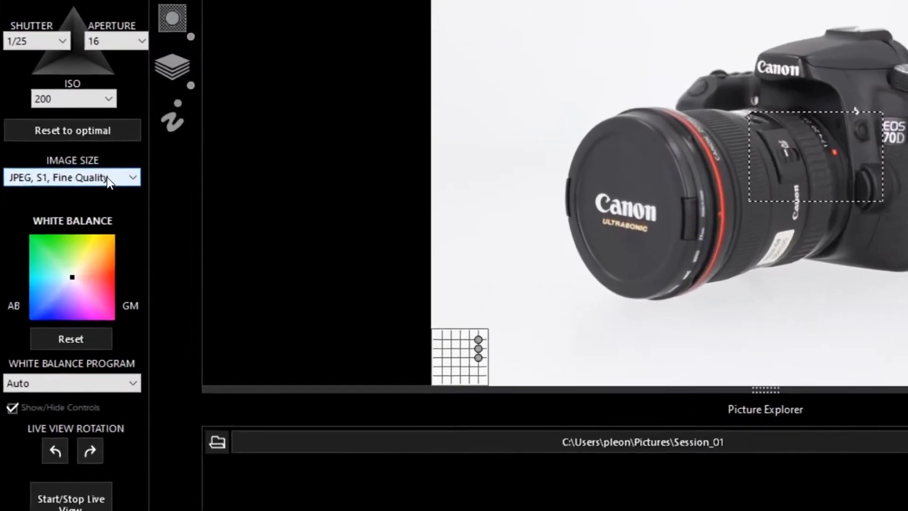
Review the available image size options and white balance programs in the camera controls
{"action": "left_click", "coordinate": [107, 177]}
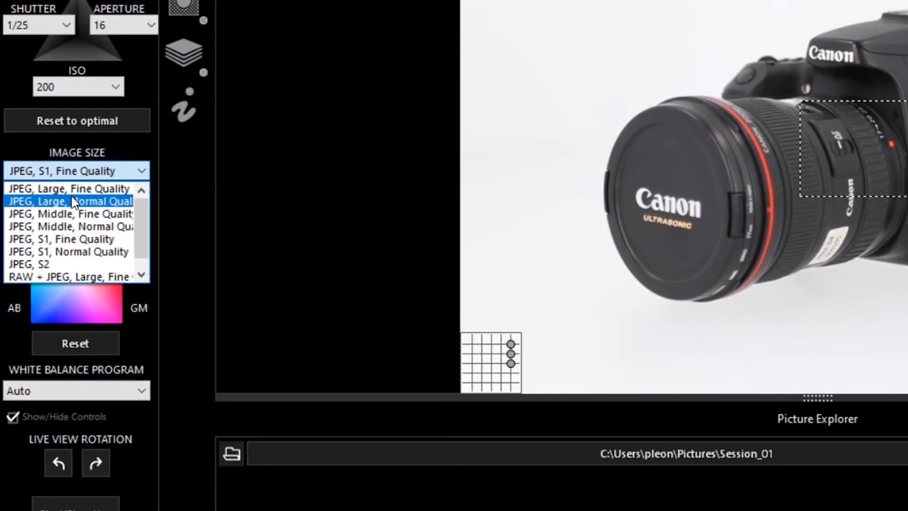
{"action": "left_click", "coordinate": [94, 271]}
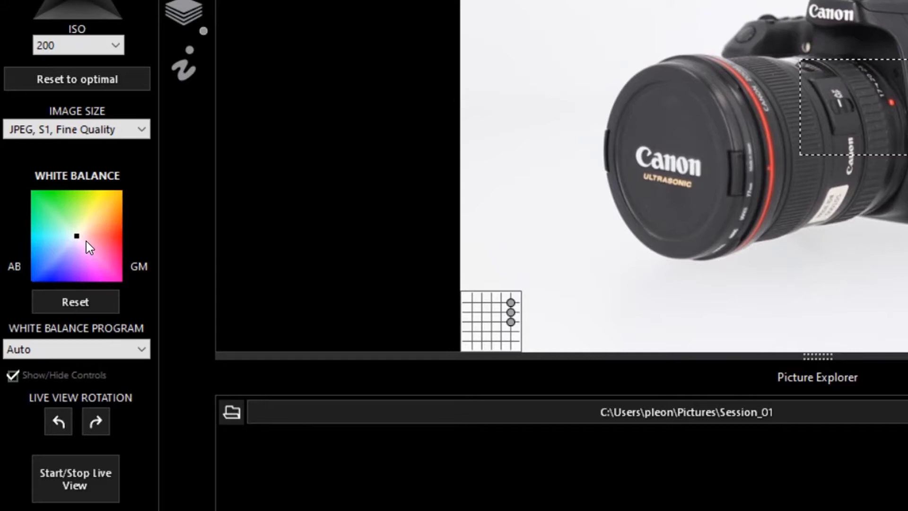
{"action": "left_click", "coordinate": [81, 349]}
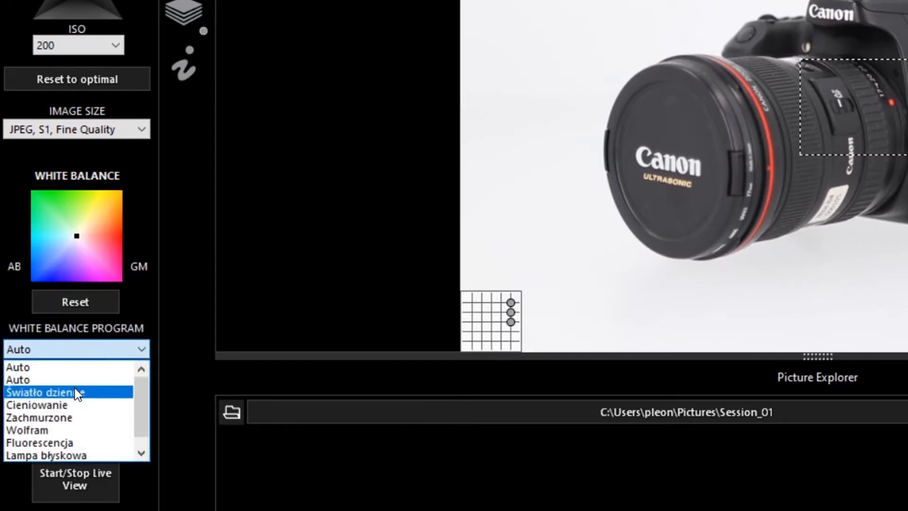
{"action": "left_click", "coordinate": [83, 349]}
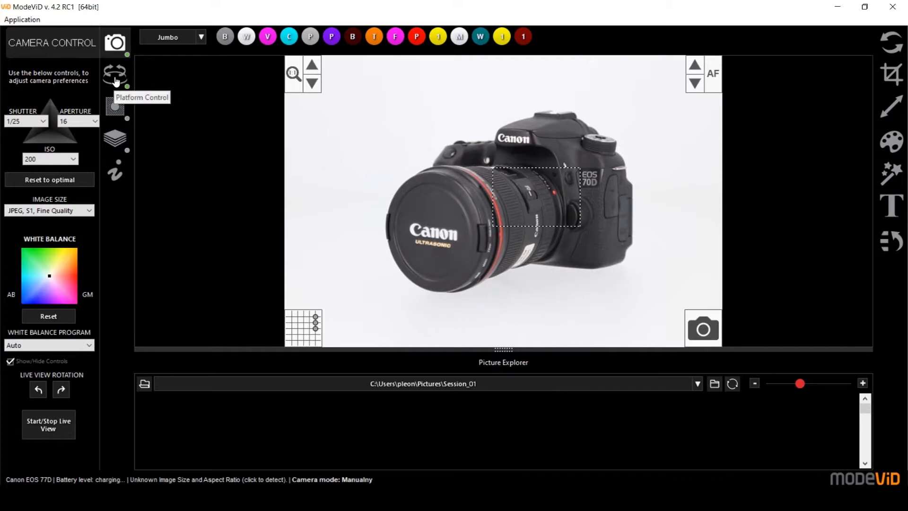
Open the platform control and rotate the turntable with the camera in both directions
{"action": "left_click", "coordinate": [116, 80]}
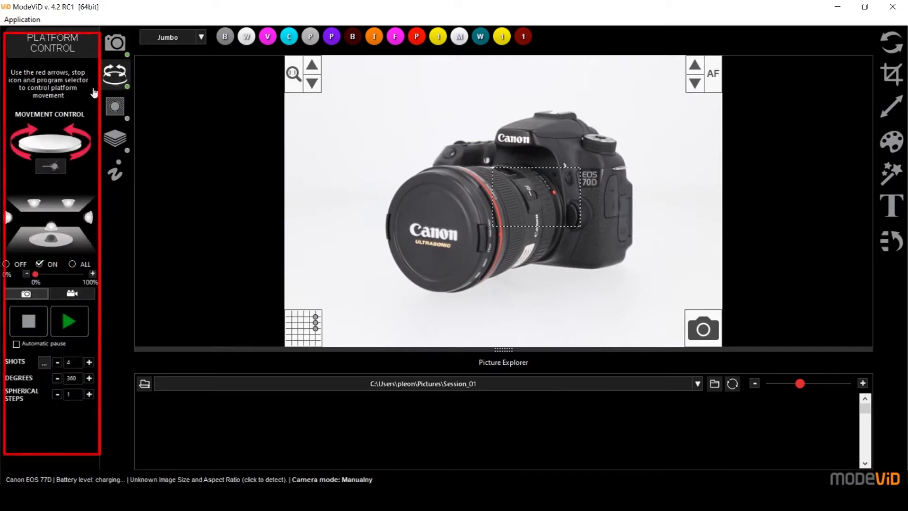
{"action": "left_click", "coordinate": [85, 157]}
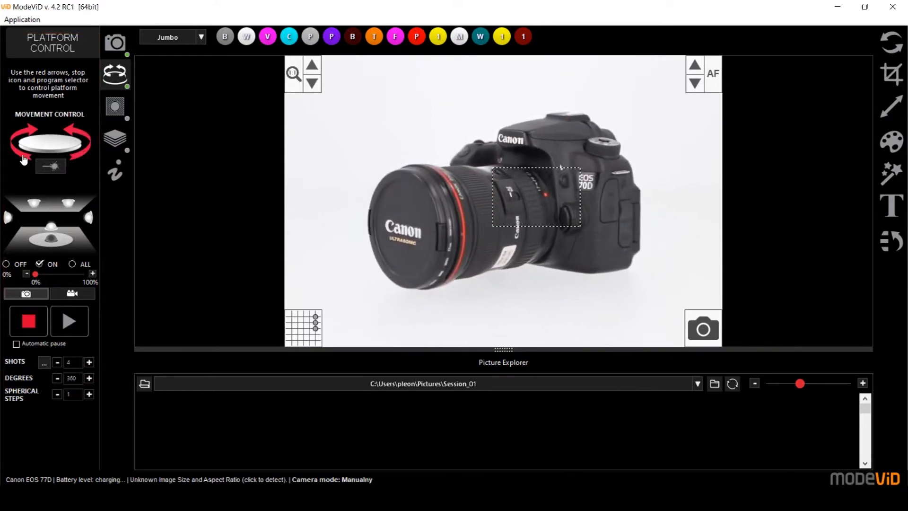
{"action": "left_click", "coordinate": [23, 157]}
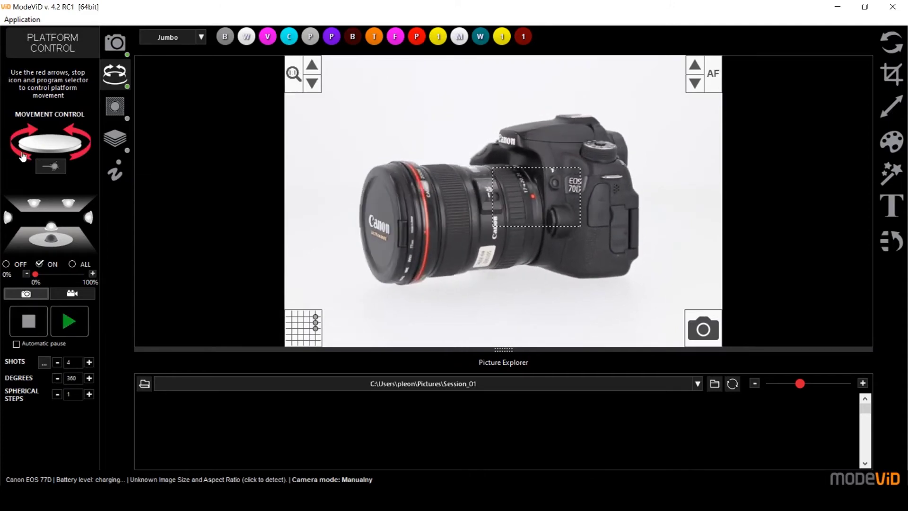
{"action": "right_click", "coordinate": [21, 157]}
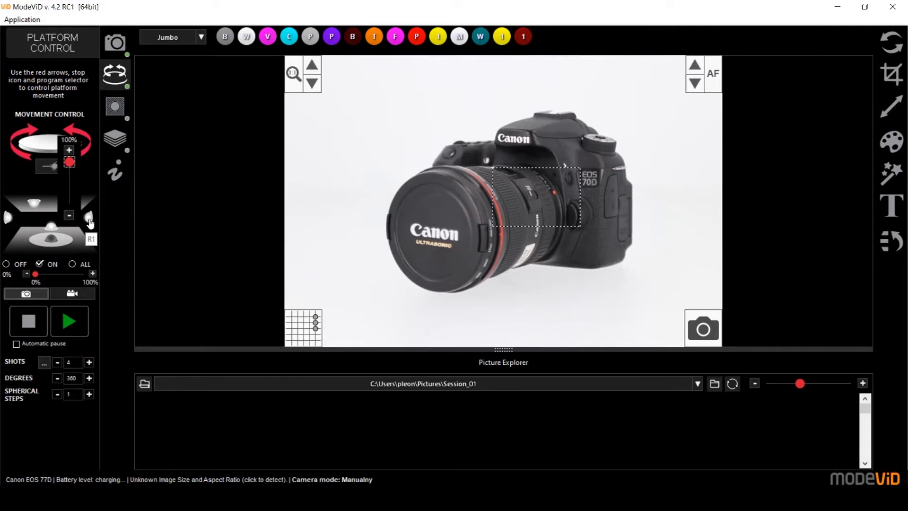
Switch off the R1 side light and raise its brightness back up to 100%
{"action": "left_click", "coordinate": [89, 219]}
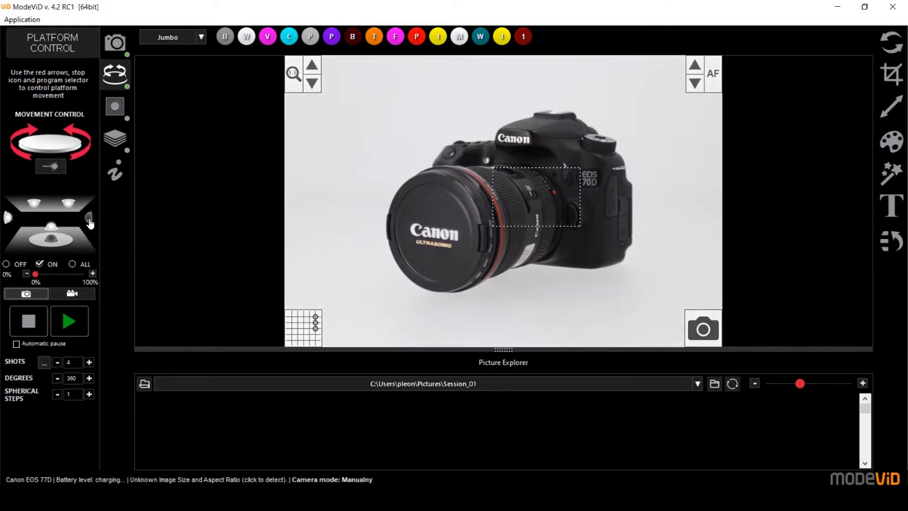
{"action": "mouse_move", "coordinate": [90, 219]}
{"action": "left_click", "coordinate": [70, 150]}
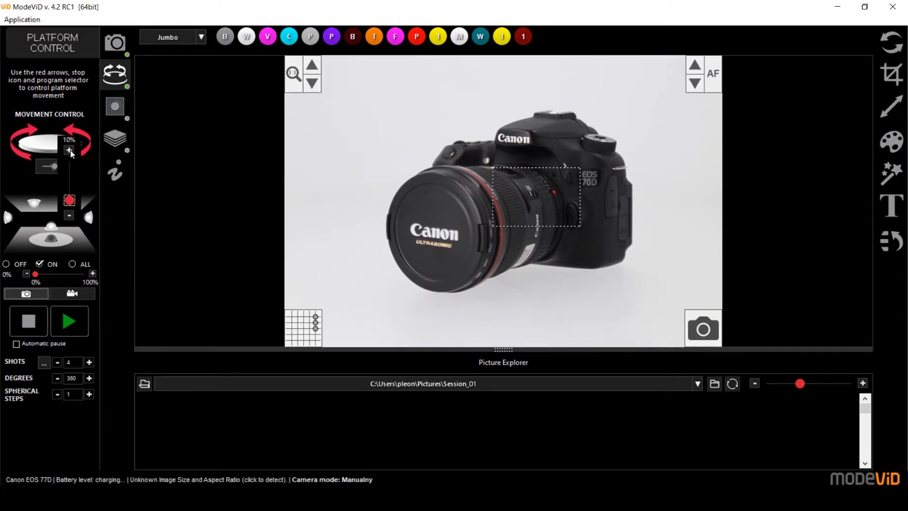
{"action": "left_click", "coordinate": [69, 151]}
{"action": "left_click", "coordinate": [69, 150]}
{"action": "left_click", "coordinate": [69, 150]}
{"action": "left_click", "coordinate": [69, 151]}
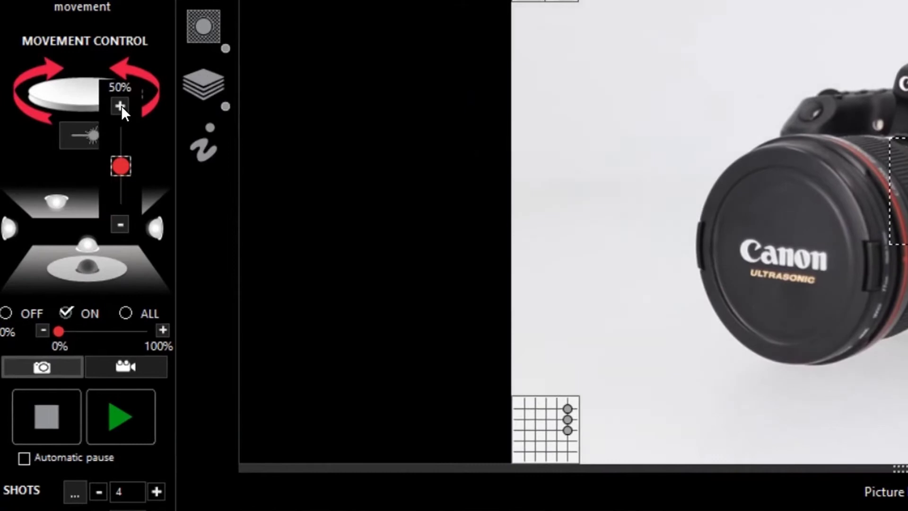
{"action": "left_click", "coordinate": [120, 106]}
{"action": "left_click", "coordinate": [120, 106]}
{"action": "left_click", "coordinate": [120, 106]}
{"action": "left_click", "coordinate": [120, 106]}
{"action": "left_click", "coordinate": [120, 106]}
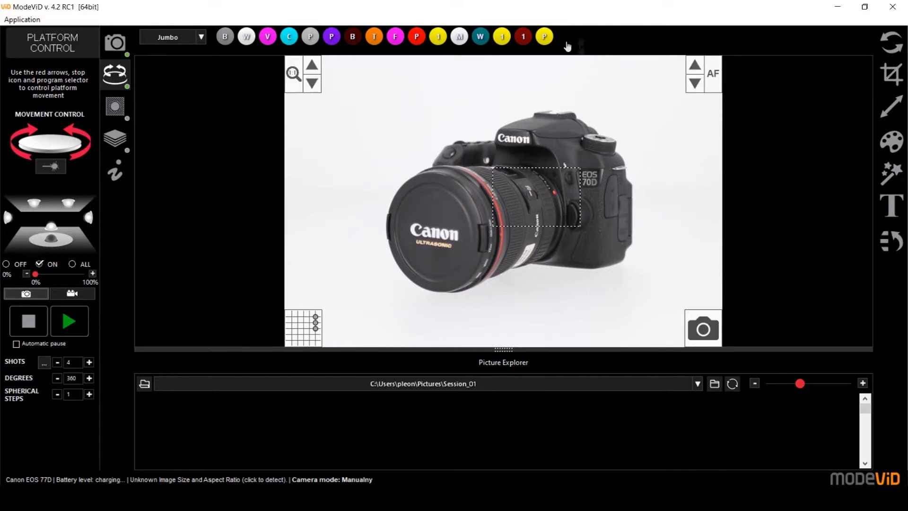
Create a new preset named "Preset" with the description "this is my preset for black camera"
{"action": "left_click", "coordinate": [617, 41]}
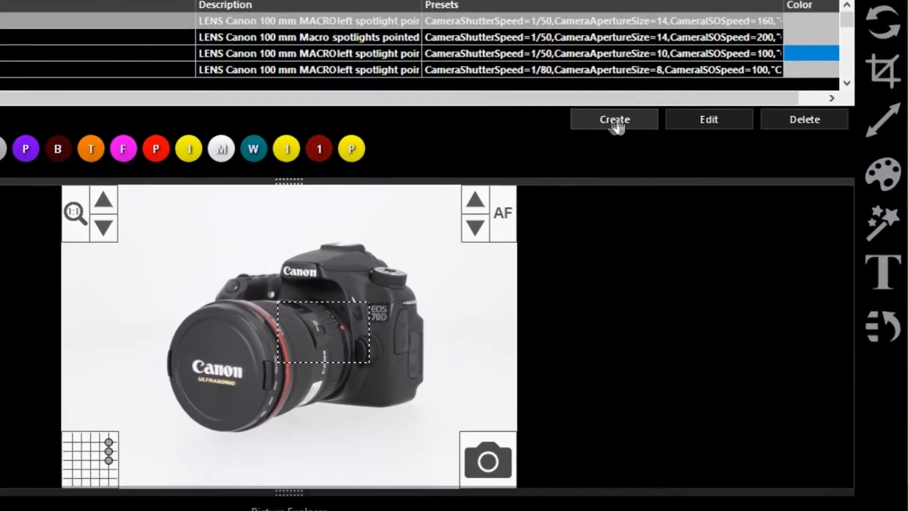
{"action": "left_click", "coordinate": [709, 107]}
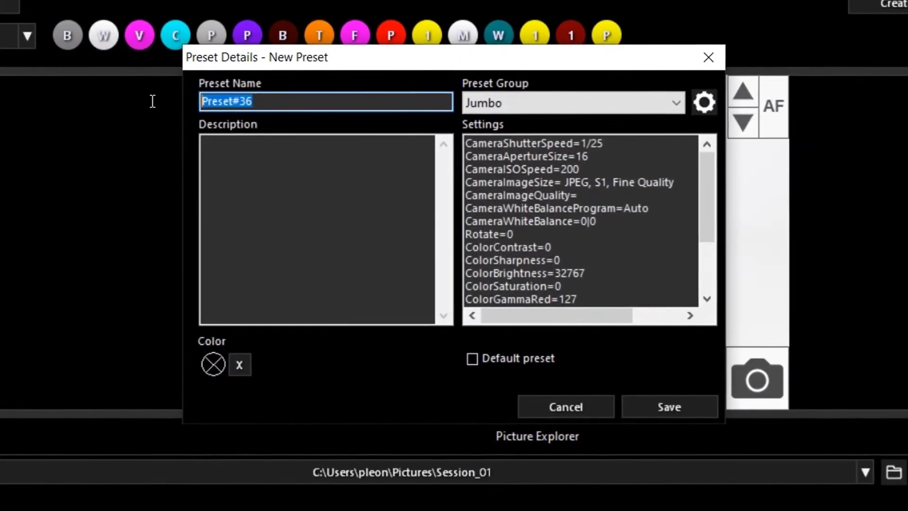
{"action": "type", "text": "Preset"}
{"action": "left_click", "coordinate": [300, 159]}
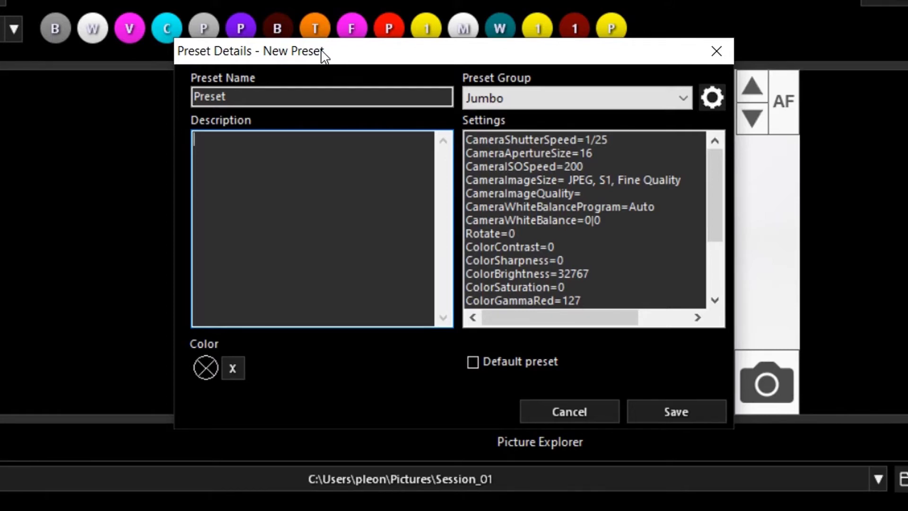
{"action": "type", "text": "this is my preset for black camera"}
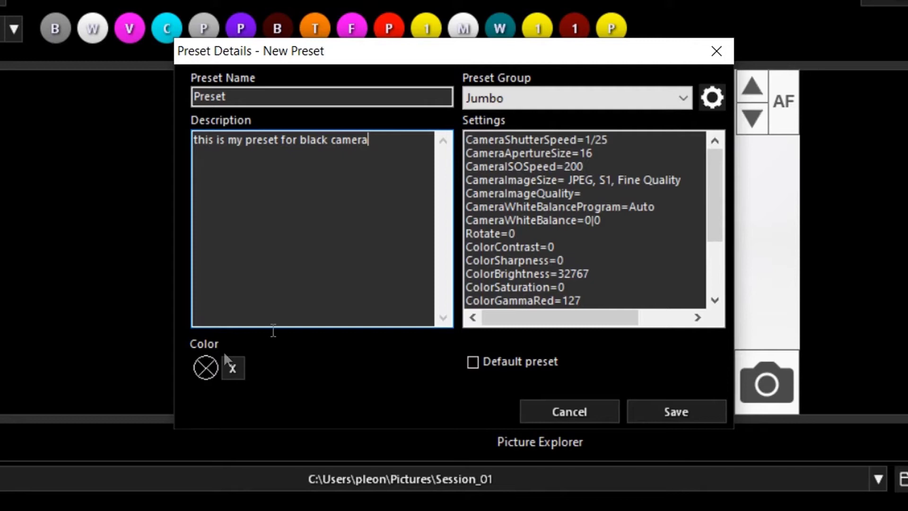
Set the new preset's color to red and save it in the Jumbo group after reviewing its settings
{"action": "left_click", "coordinate": [205, 368]}
{"action": "left_click", "coordinate": [227, 320]}
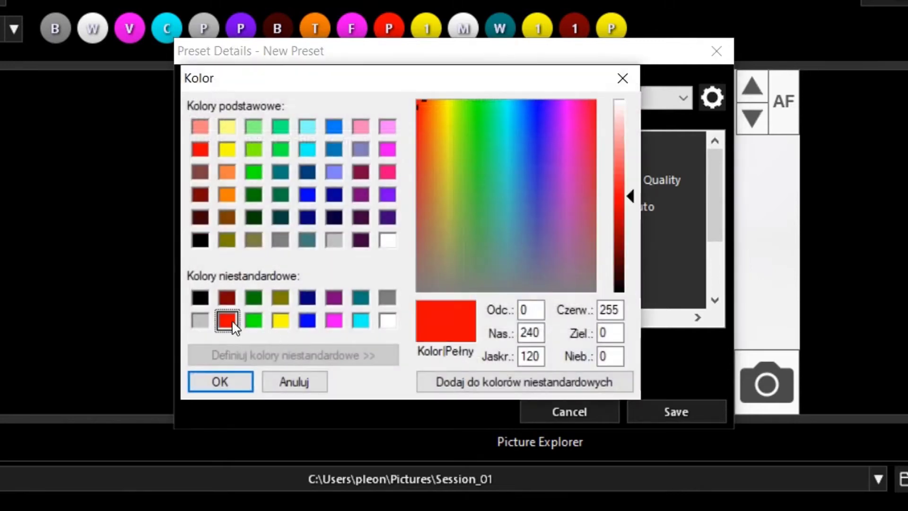
{"action": "left_click", "coordinate": [221, 383]}
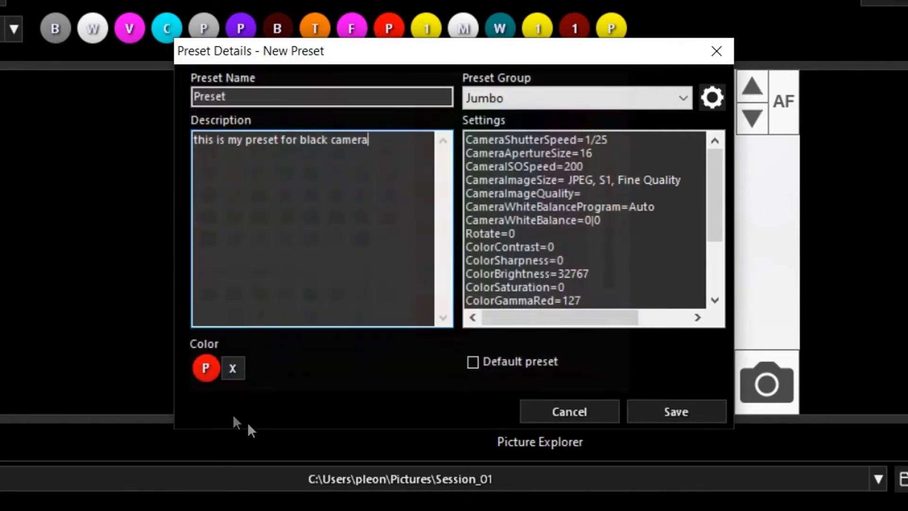
{"action": "left_click", "coordinate": [518, 260]}
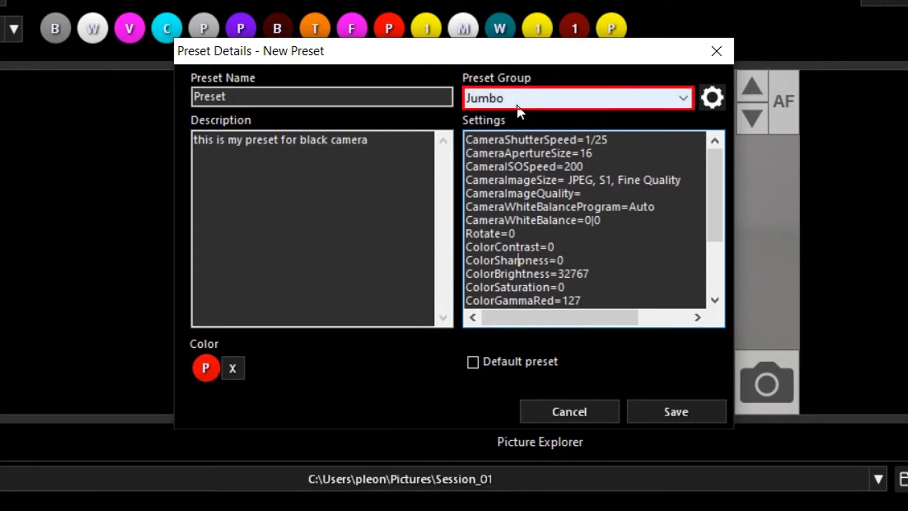
{"action": "left_click_drag", "start_coordinate": [470, 139], "coordinate": [581, 244]}
{"action": "left_click", "coordinate": [571, 206]}
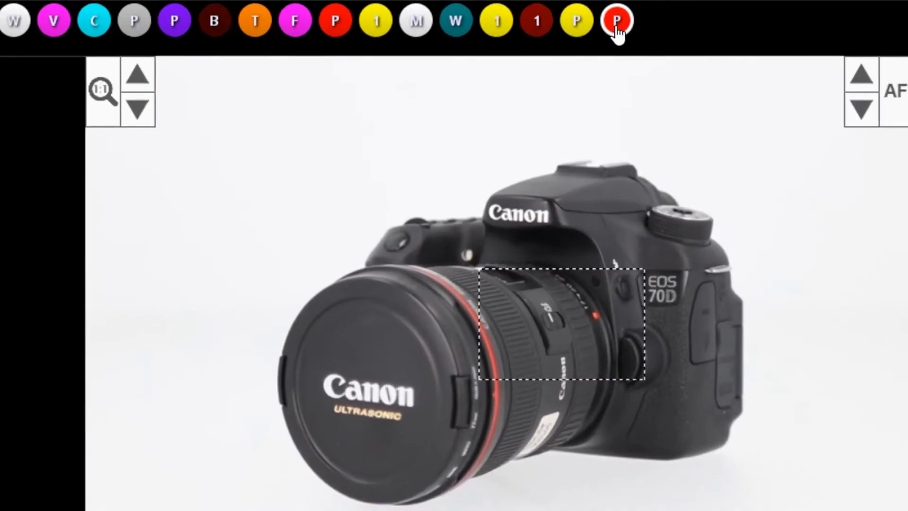
Apply the gray P preset and switch back to the new red preset, accepting the settings overwrite each time
{"action": "left_click", "coordinate": [136, 22]}
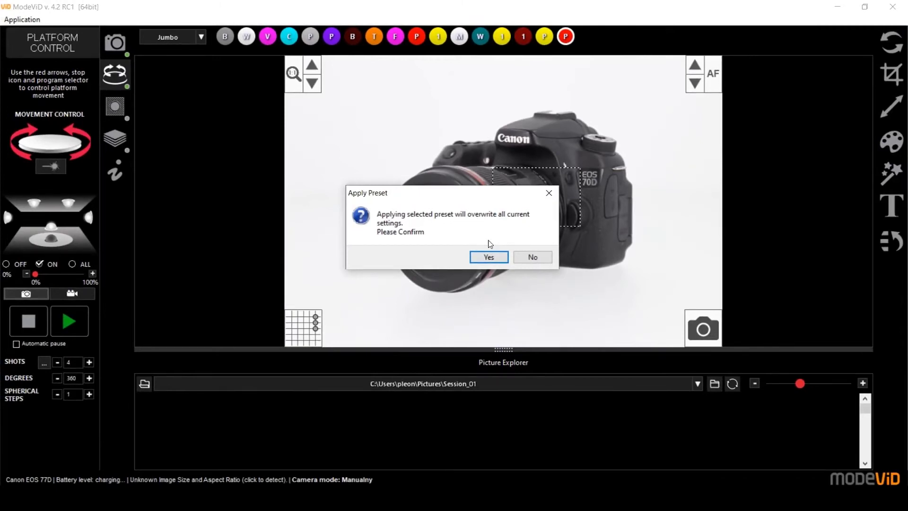
{"action": "left_click", "coordinate": [489, 257]}
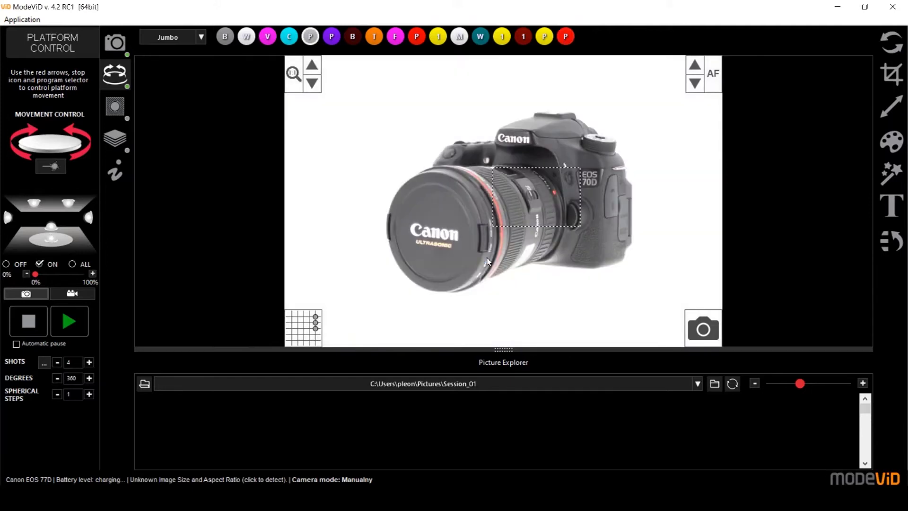
{"action": "left_click", "coordinate": [566, 38]}
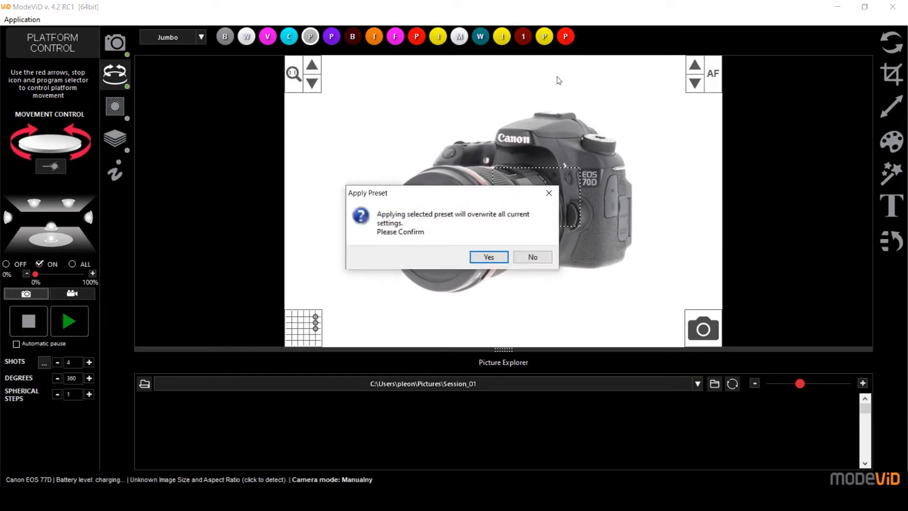
{"action": "left_click", "coordinate": [488, 257]}
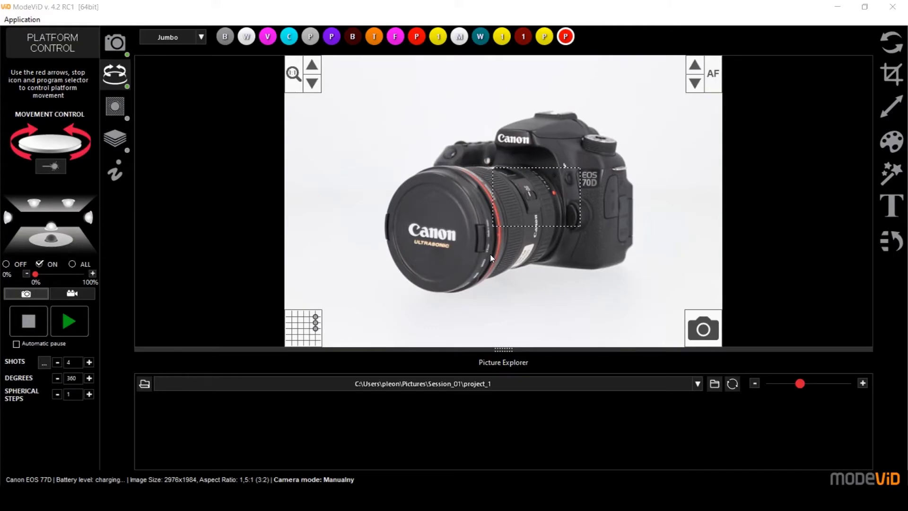
Take a photo of the camera on the platform and rename the picture file to "name"
{"action": "left_click", "coordinate": [703, 331]}
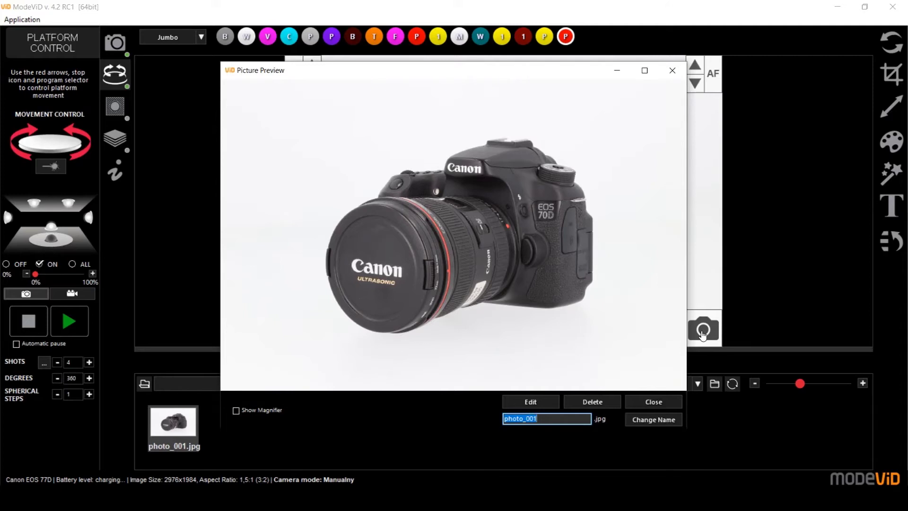
{"action": "mouse_move", "coordinate": [500, 75]}
{"action": "left_mouse_down"}
{"action": "mouse_move", "coordinate": [505, 69]}
{"action": "mouse_move", "coordinate": [497, 69]}
{"action": "left_mouse_up"}
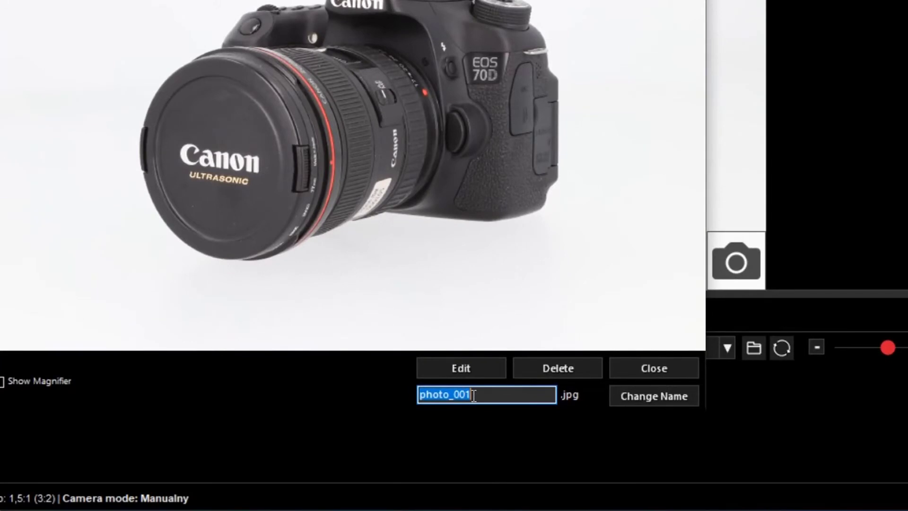
{"action": "type", "text": "name"}
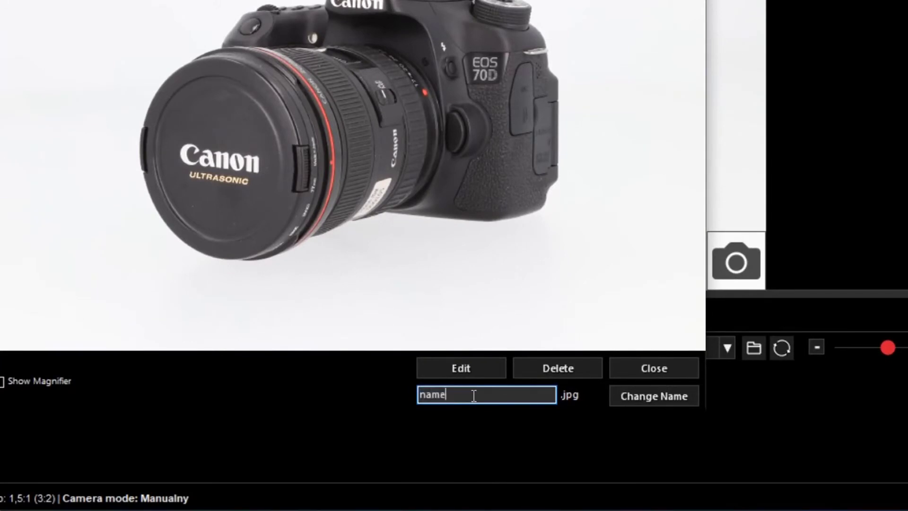
{"action": "left_click", "coordinate": [648, 402]}
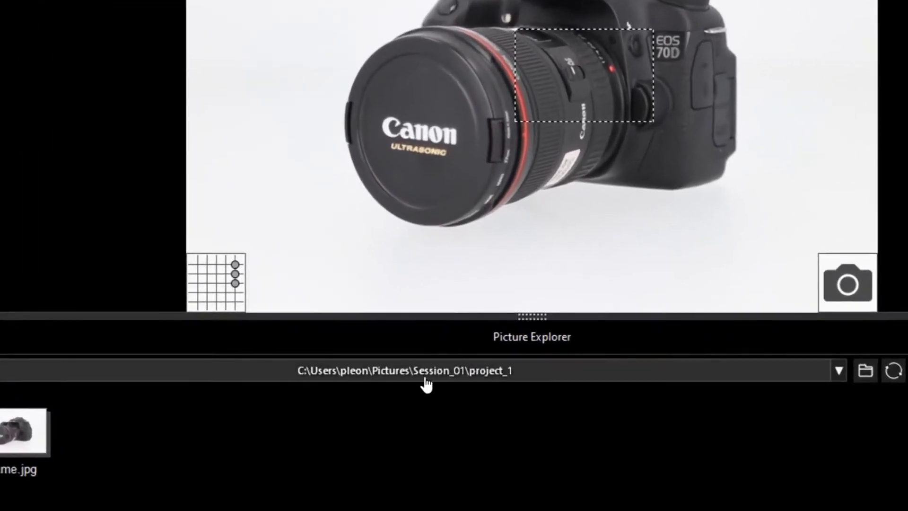
Create a folder named "project_1" inside the current project_1 folder and select it as the picture directory
{"action": "left_click", "coordinate": [436, 385]}
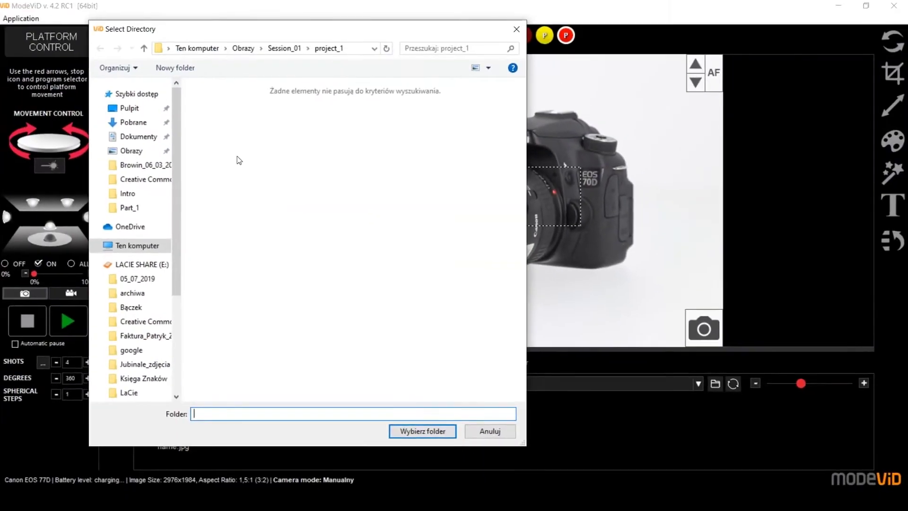
{"action": "right_click", "coordinate": [239, 160]}
{"action": "mouse_move", "coordinate": [338, 300]}
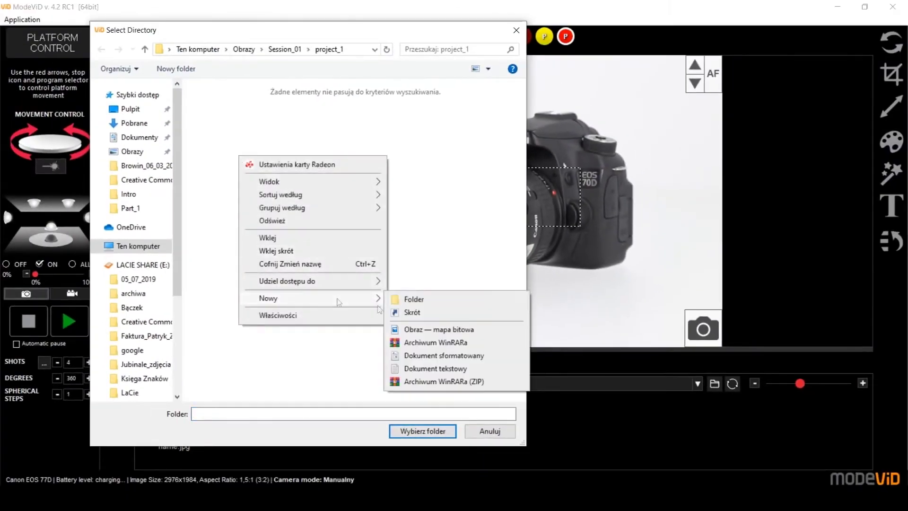
{"action": "left_click", "coordinate": [402, 298]}
{"action": "type", "text": "pro"}
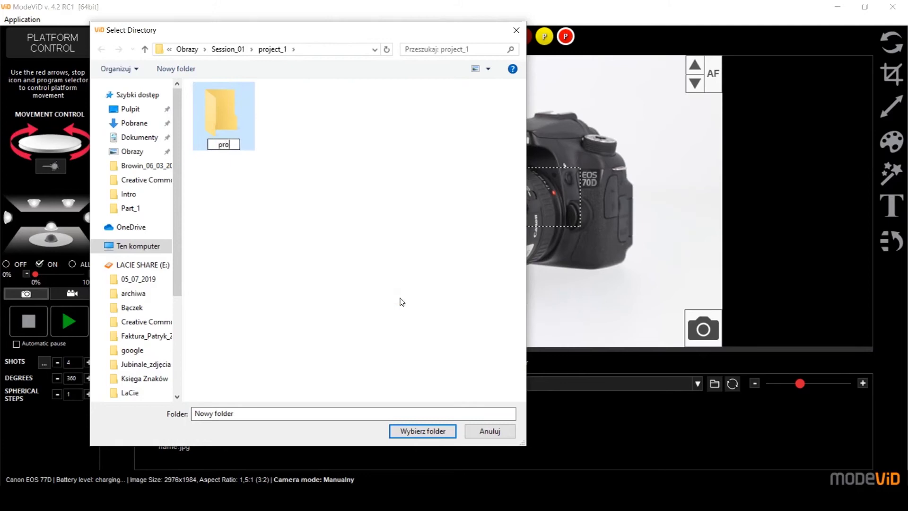
{"action": "type", "text": "ject_1"}
{"action": "double_click", "coordinate": [230, 127]}
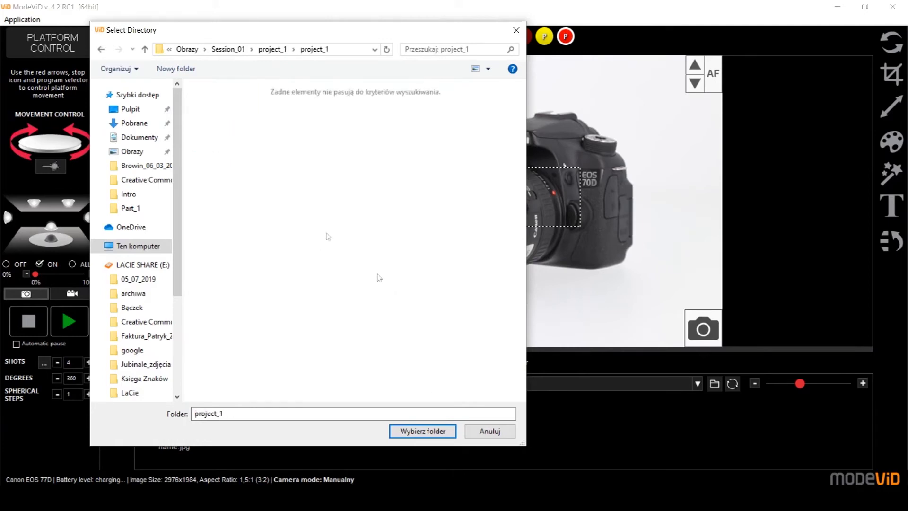
{"action": "left_click", "coordinate": [424, 432]}
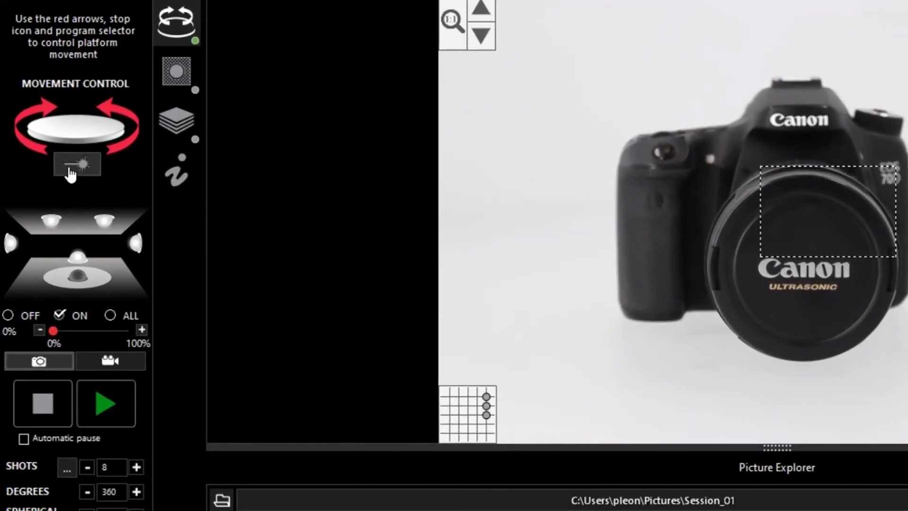
Switch on the platform's laser and toggle the live view grid to check the camera's position on the platform
{"action": "left_click", "coordinate": [71, 173]}
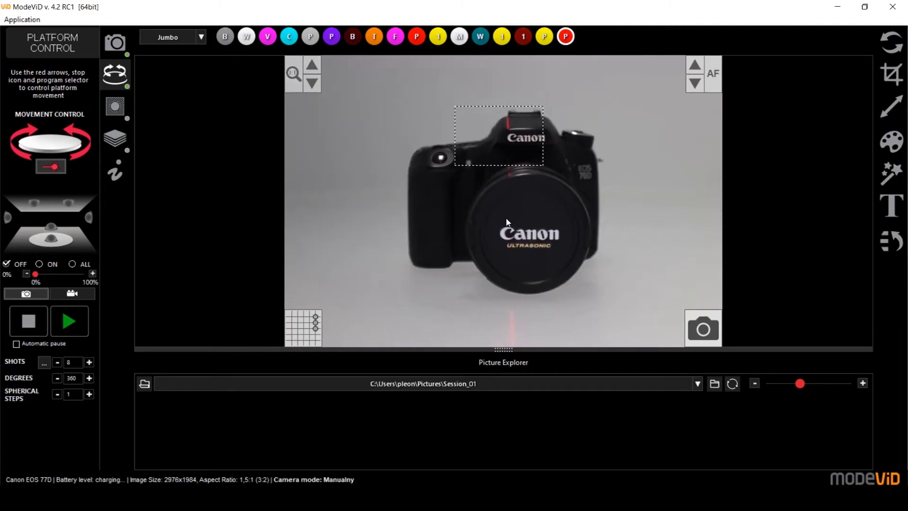
{"action": "left_click", "coordinate": [293, 325]}
{"action": "left_click", "coordinate": [293, 325]}
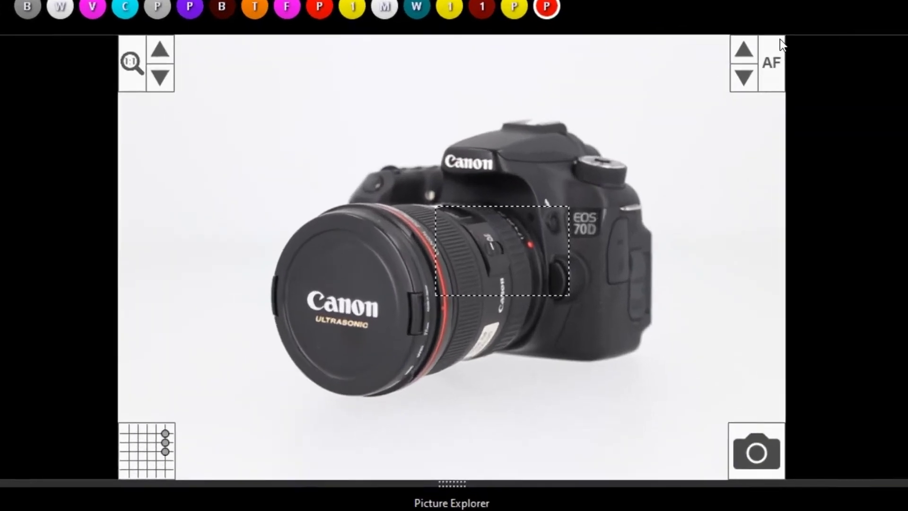
Autofocus the live view and start the platform program with 8 shots over 360 degrees, using directory prefix "Serie" and picture prefix "photo_"
{"action": "left_click", "coordinate": [766, 76]}
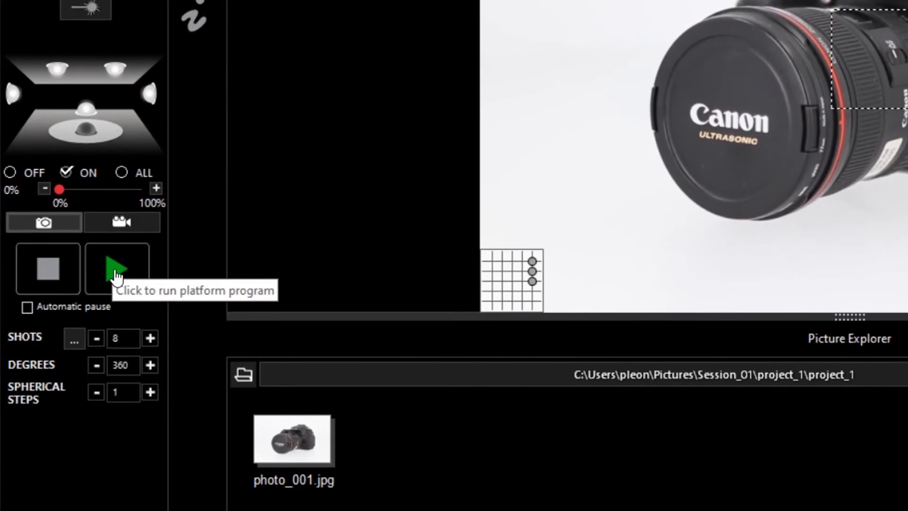
{"action": "left_click", "coordinate": [116, 275]}
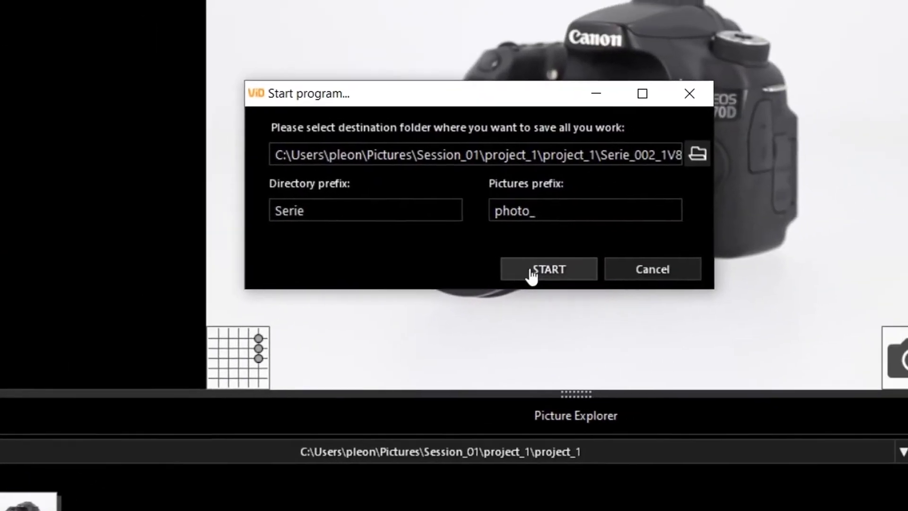
{"action": "left_click", "coordinate": [541, 274]}
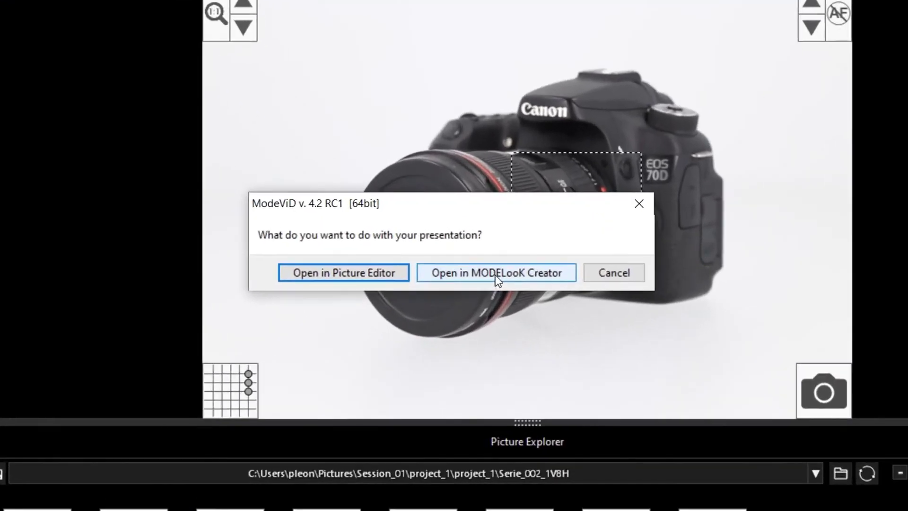
Open the shot series in MODELooK Creator and create the animation with large images in the output directory "MODELooK_Presentation"
{"action": "left_click", "coordinate": [495, 274]}
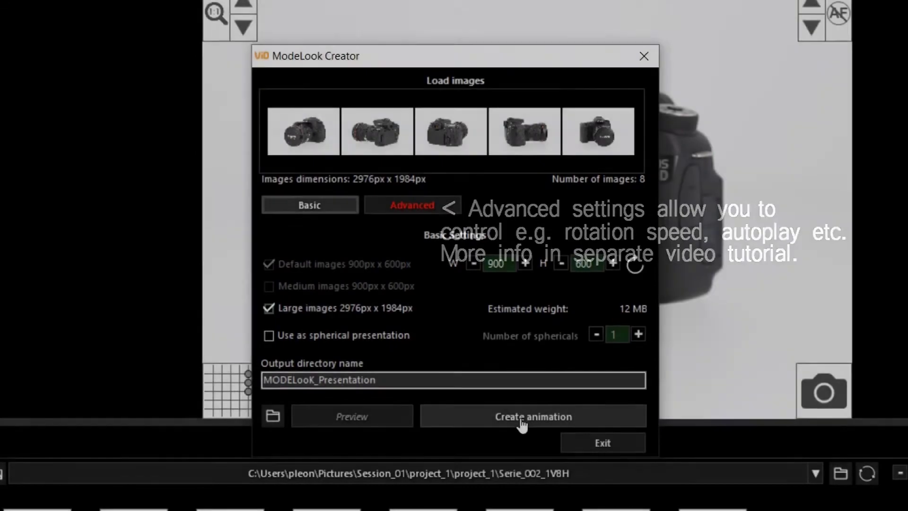
{"action": "left_click", "coordinate": [522, 424]}
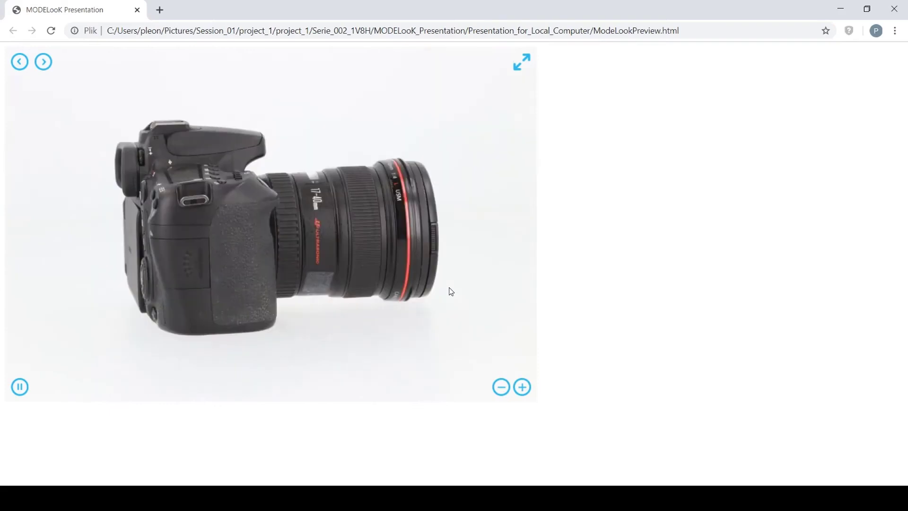
View the rotating presentation in full screen, spin the camera through its different sides and zoom in on it
{"action": "left_click", "coordinate": [522, 62]}
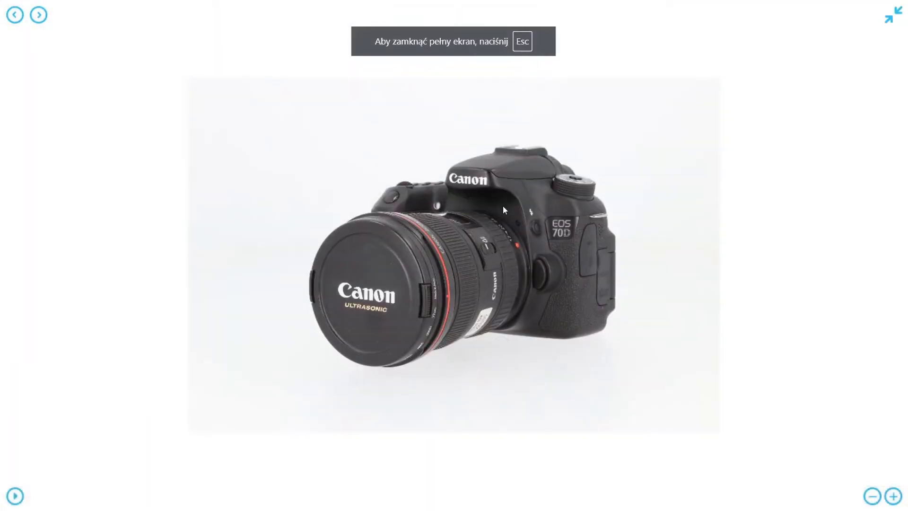
{"action": "left_click_drag", "start_coordinate": [523, 252], "coordinate": [395, 252]}
{"action": "left_click_drag", "start_coordinate": [464, 262], "coordinate": [347, 267]}
{"action": "left_click_drag", "start_coordinate": [517, 259], "coordinate": [416, 263]}
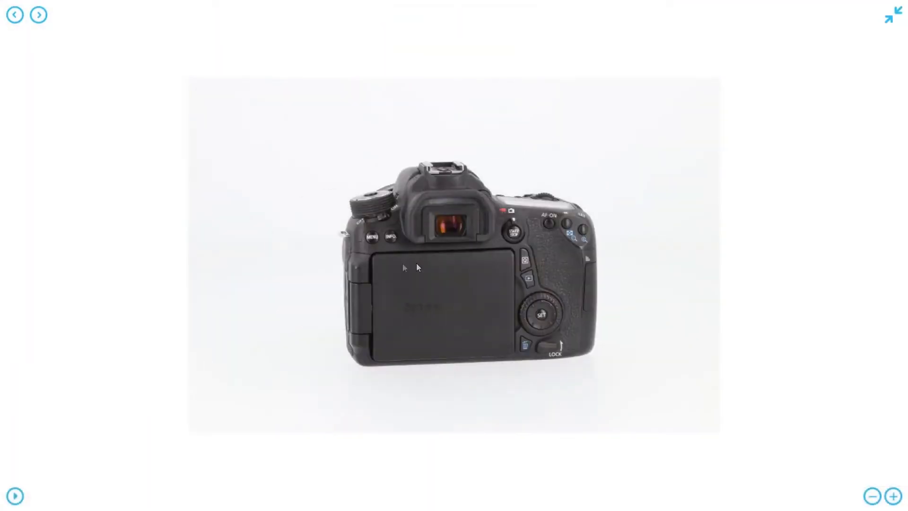
{"action": "left_click_drag", "start_coordinate": [488, 248], "coordinate": [373, 249]}
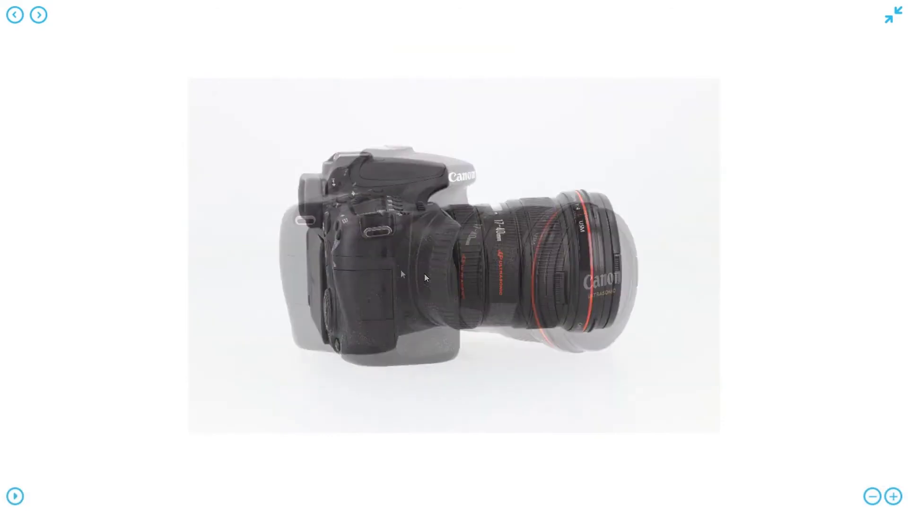
{"action": "left_click_drag", "start_coordinate": [496, 272], "coordinate": [484, 216]}
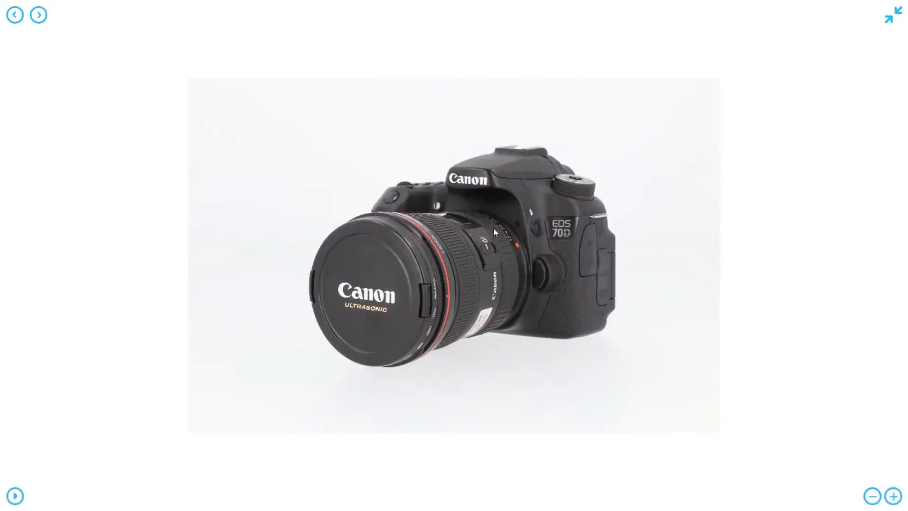
{"action": "scroll", "coordinate": [494, 230], "scroll_direction": "up", "scroll_amount": 8}
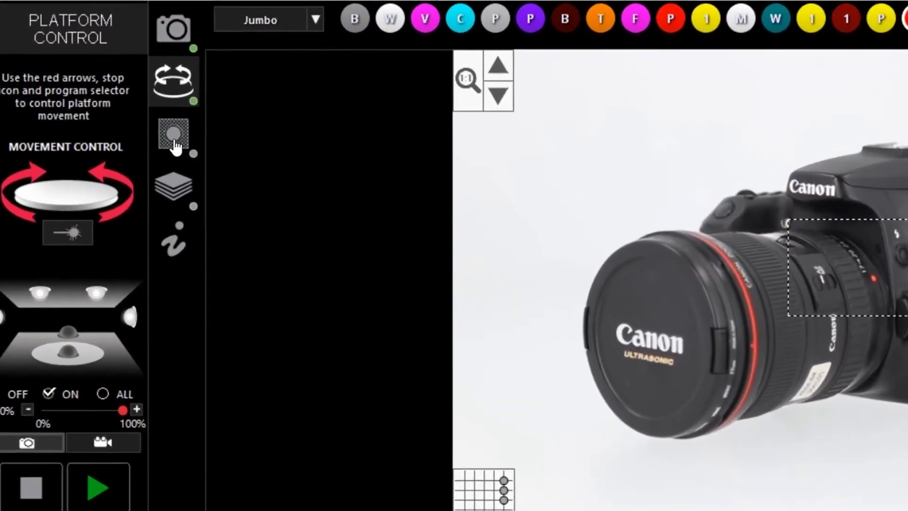
Open the NEW BGR mode, set the picture background to Color in the application settings and open its color choice
{"action": "left_click", "coordinate": [175, 144]}
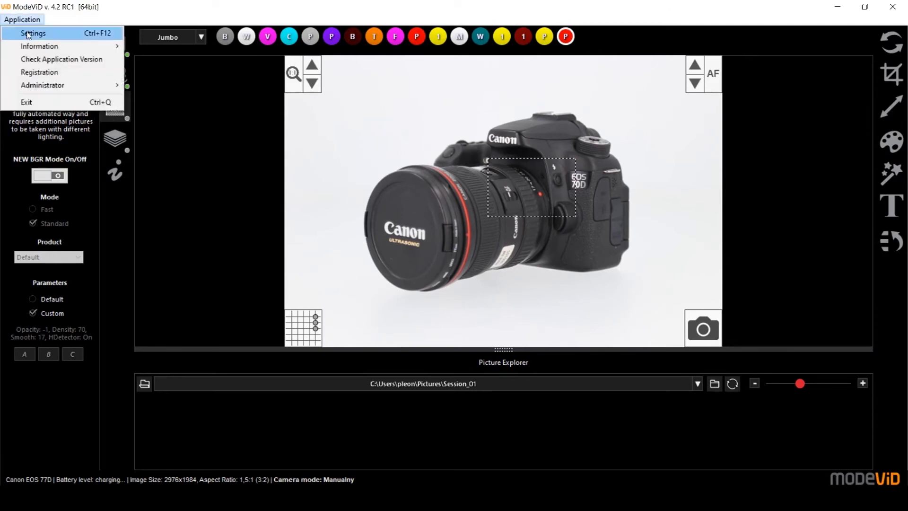
{"action": "left_click", "coordinate": [29, 34]}
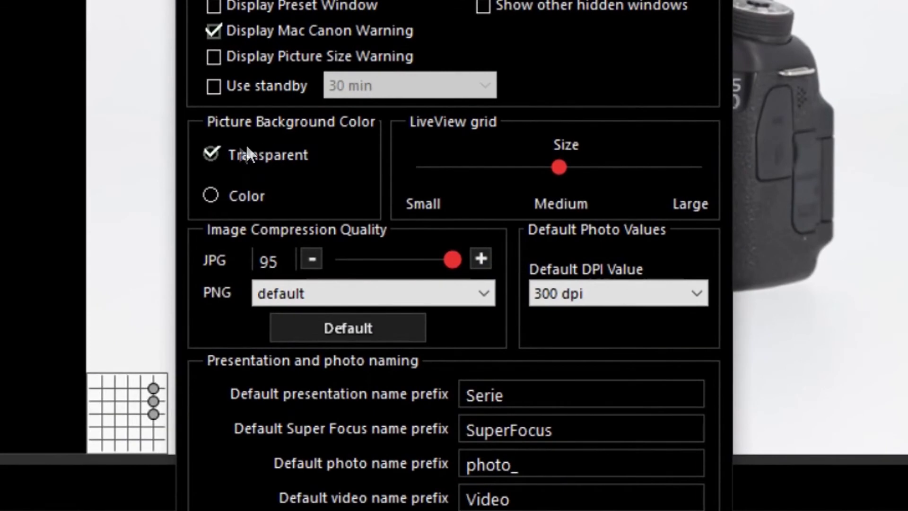
{"action": "left_click", "coordinate": [210, 196]}
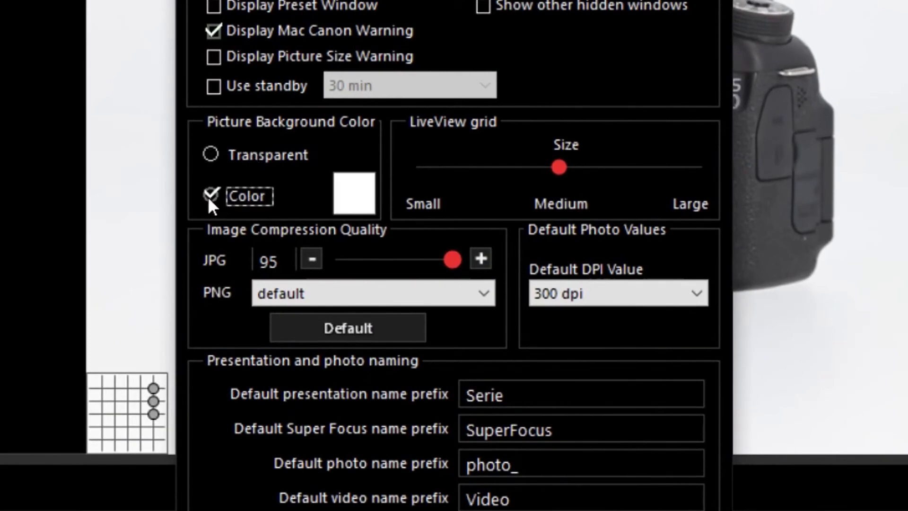
{"action": "left_click", "coordinate": [359, 196]}
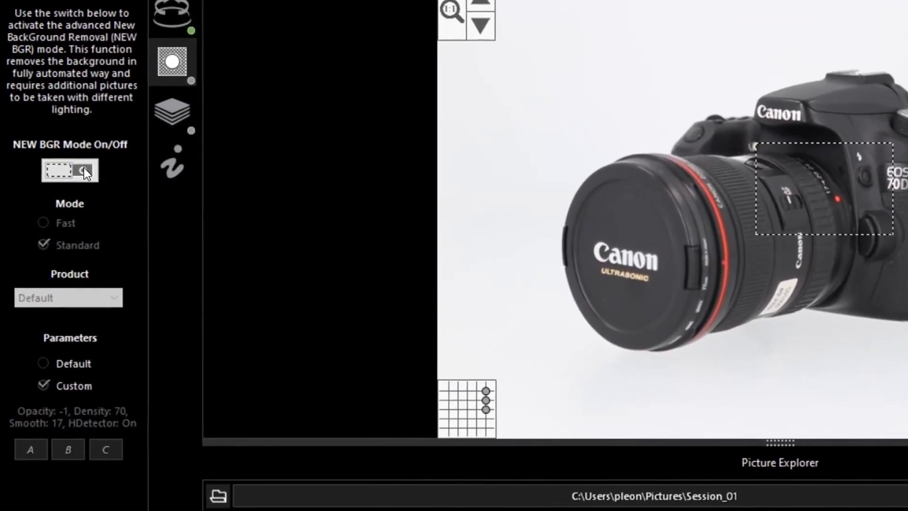
Turn on NEW BGR in Fast mode, take a photo with background removal and maximize its preview
{"action": "left_click", "coordinate": [57, 175]}
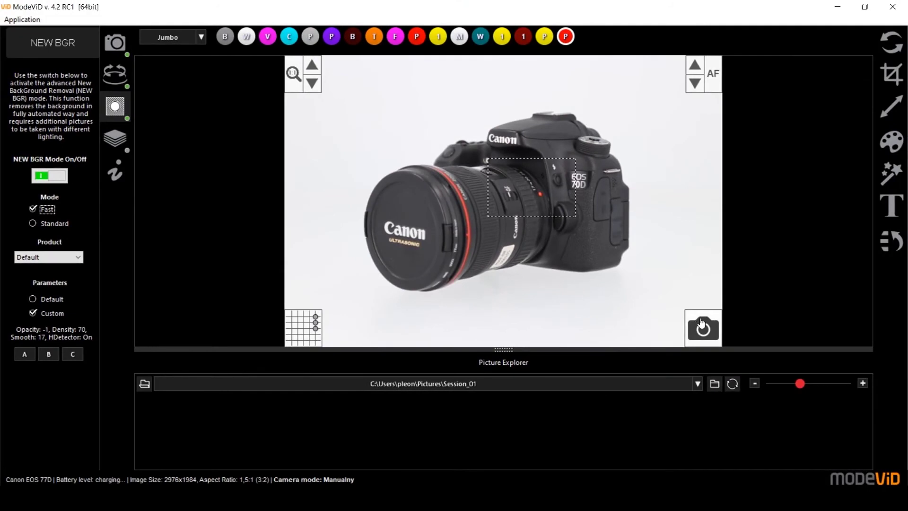
{"action": "left_click", "coordinate": [701, 324]}
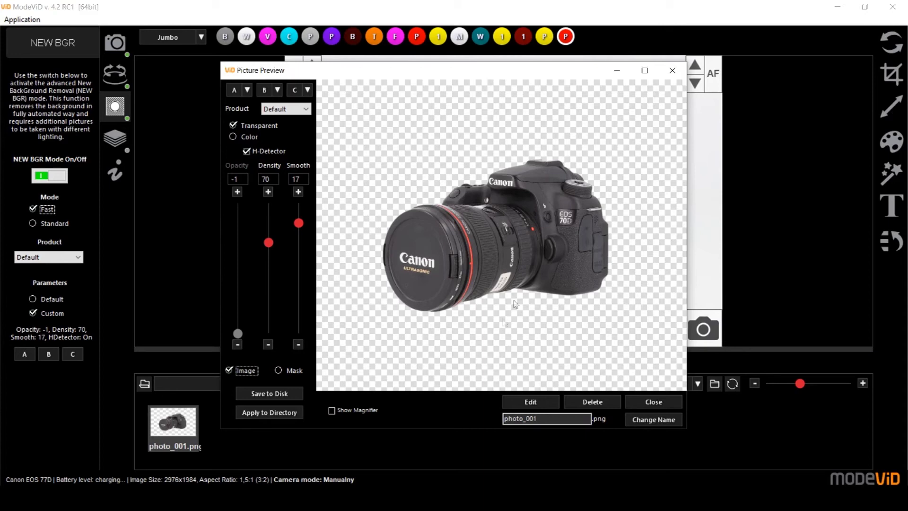
{"action": "left_click", "coordinate": [644, 70]}
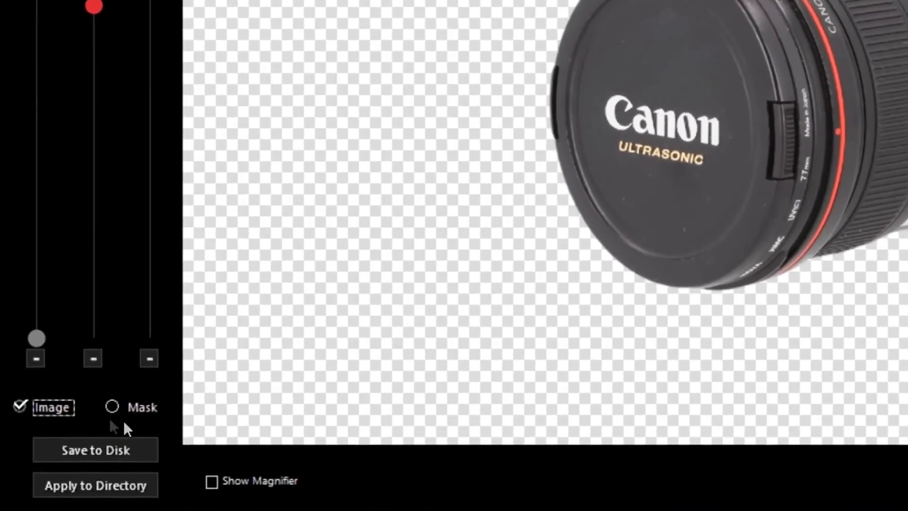
Display the picture's mask, lower Density to 16 to test its effect and return it to 70
{"action": "left_click", "coordinate": [111, 407]}
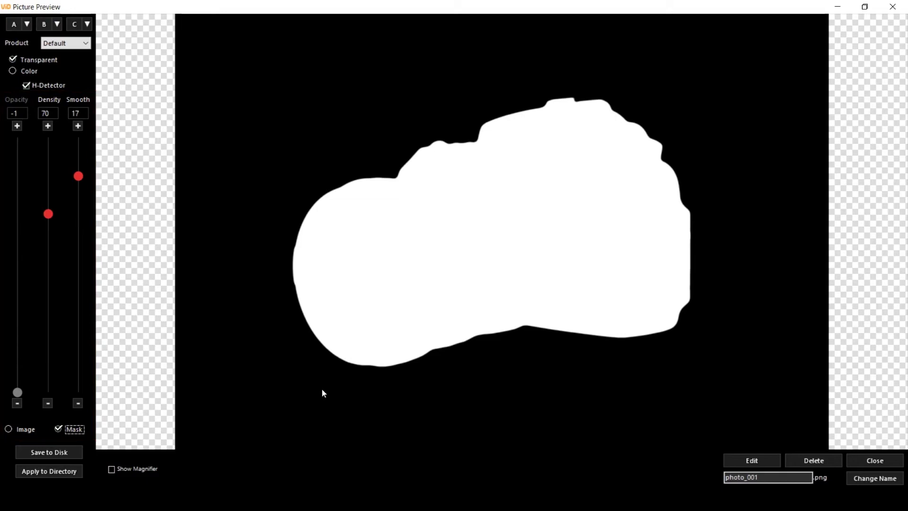
{"action": "left_click", "coordinate": [48, 214]}
{"action": "left_click_drag", "start_coordinate": [48, 213], "coordinate": [41, 347]}
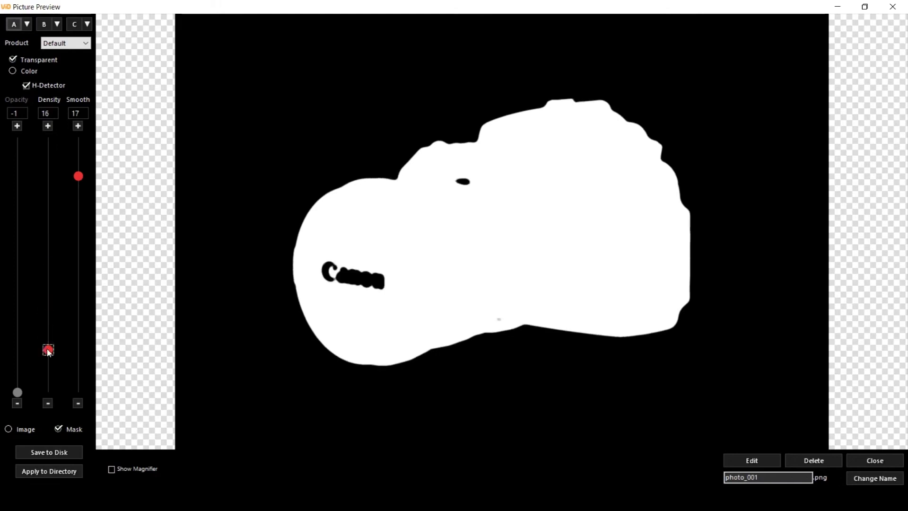
{"action": "left_click_drag", "start_coordinate": [48, 350], "coordinate": [49, 215]}
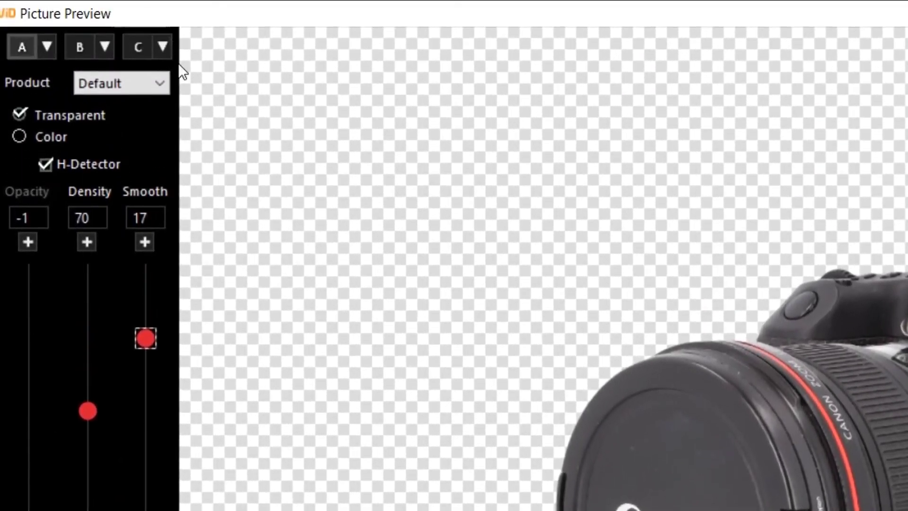
{"action": "left_click", "coordinate": [47, 51]}
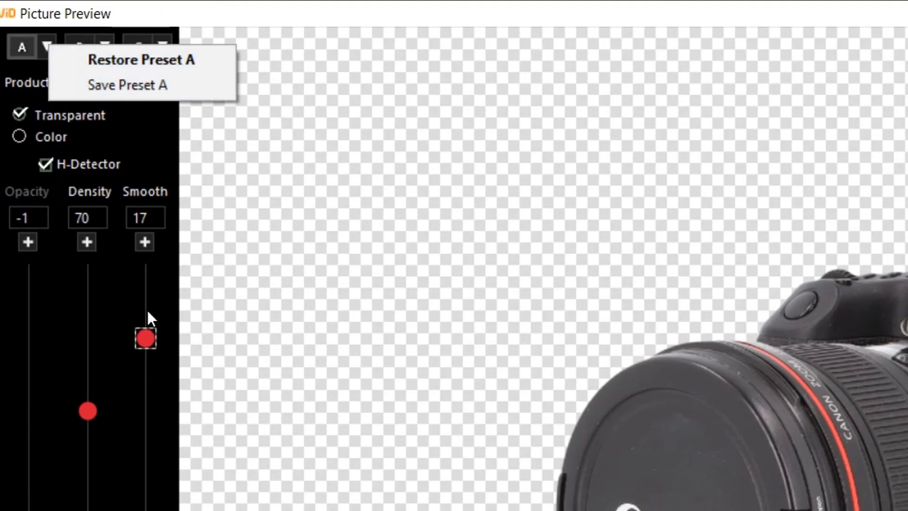
{"action": "key", "text": "Escape"}
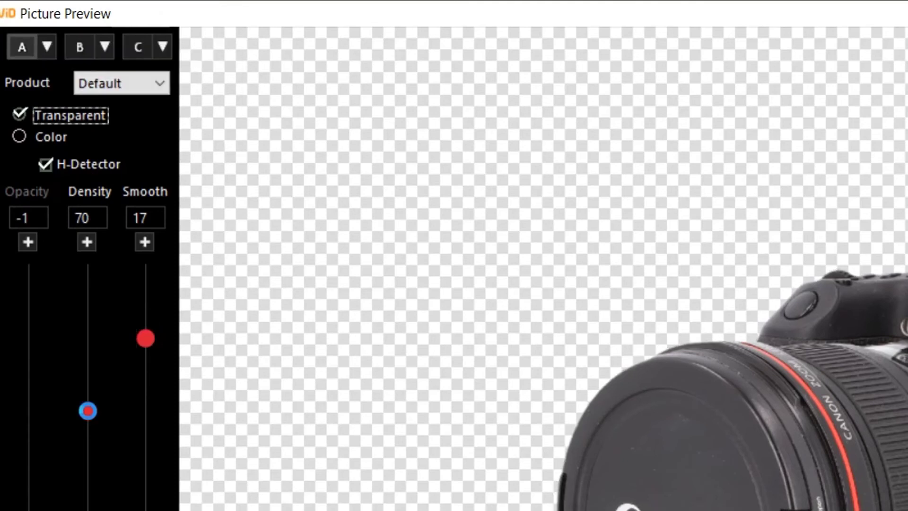
Replace the picture's transparent background with a solid light gray color (192, 192, 192)
{"action": "left_click", "coordinate": [19, 137]}
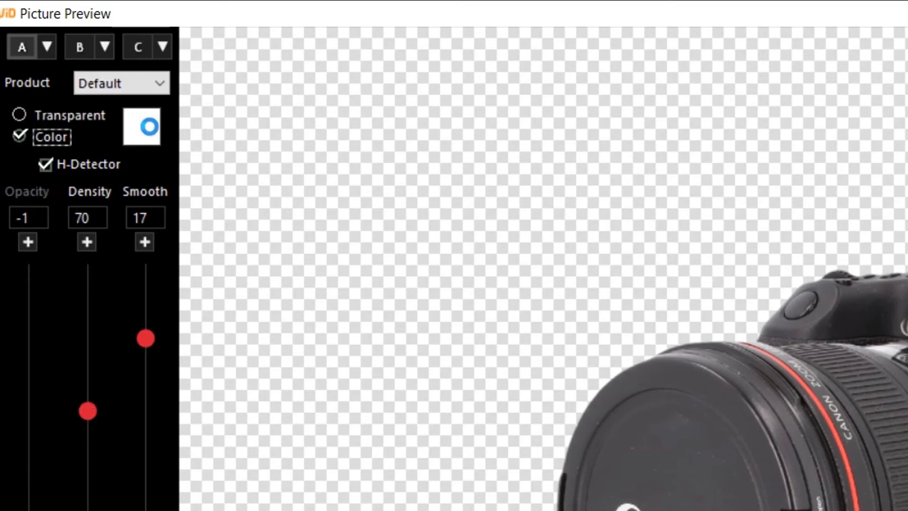
{"action": "left_click", "coordinate": [149, 127]}
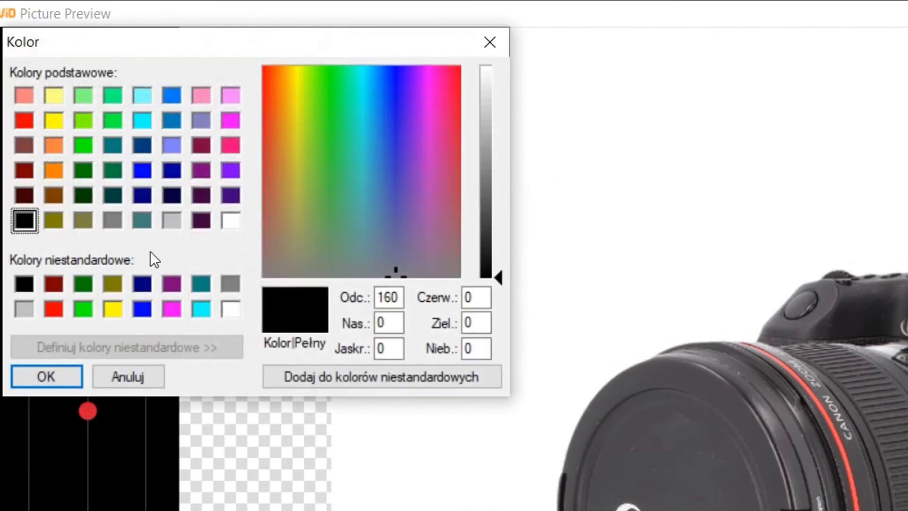
{"action": "left_click", "coordinate": [173, 220]}
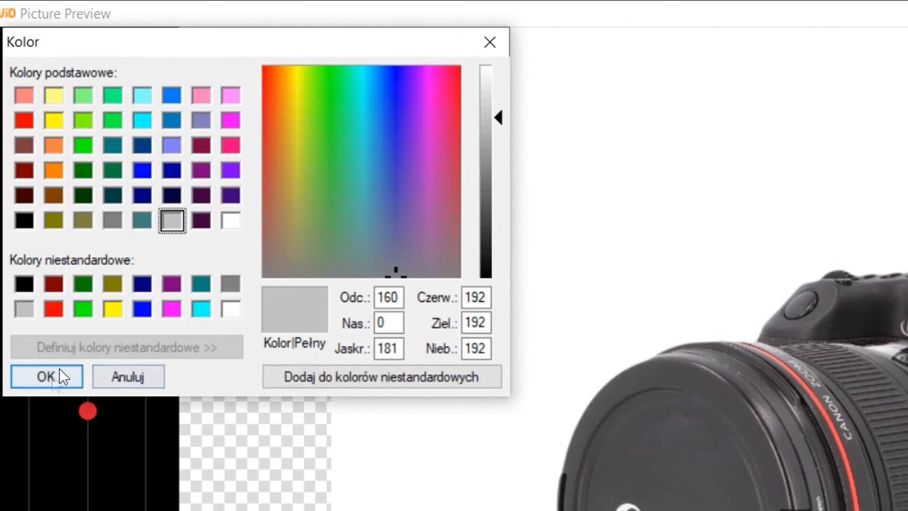
{"action": "left_click", "coordinate": [59, 373]}
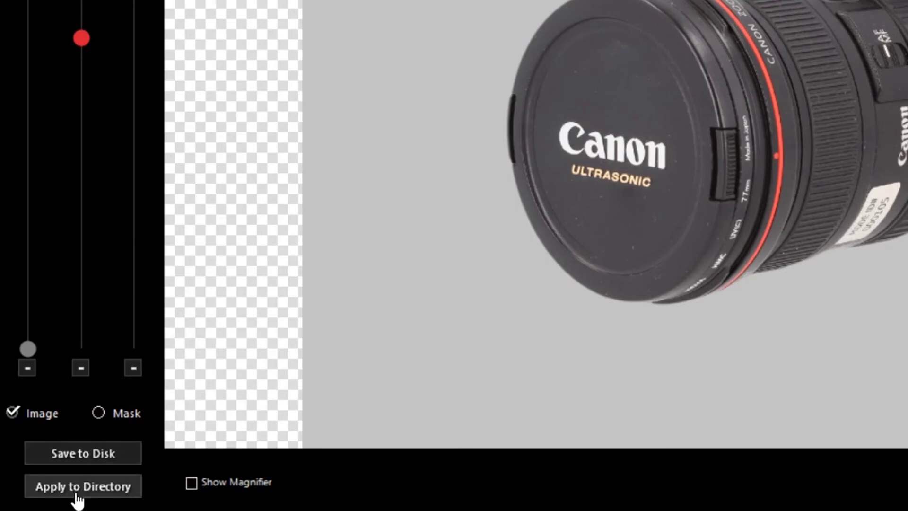
Display the picture in Image view and choose the Transparent product type for its background removal
{"action": "left_click", "coordinate": [40, 417]}
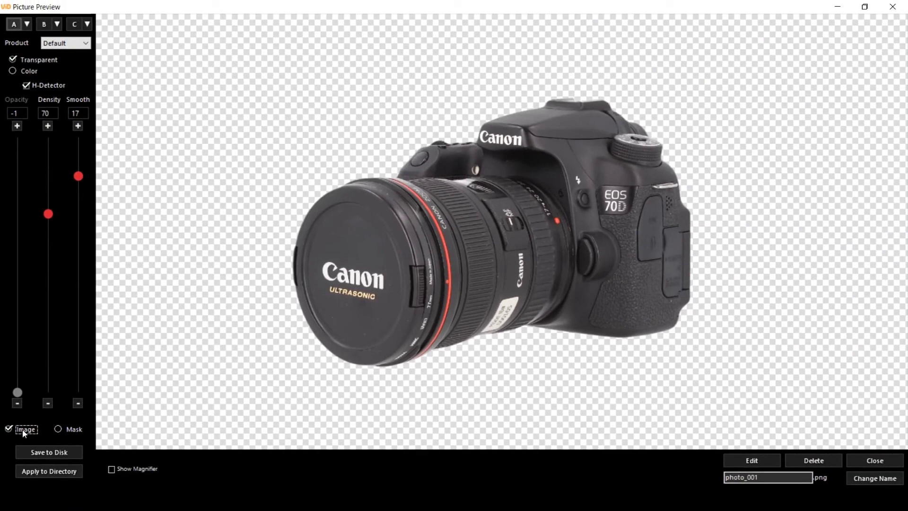
{"action": "left_click", "coordinate": [66, 42]}
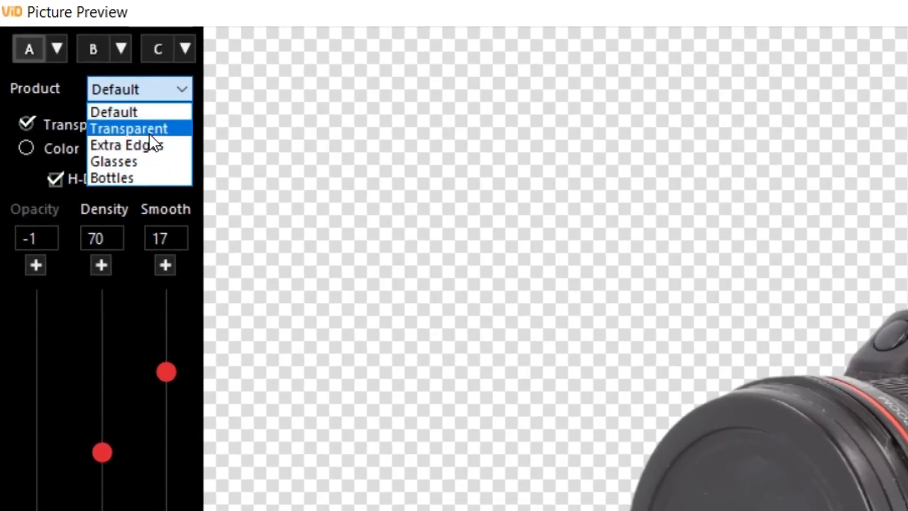
{"action": "left_click", "coordinate": [146, 133]}
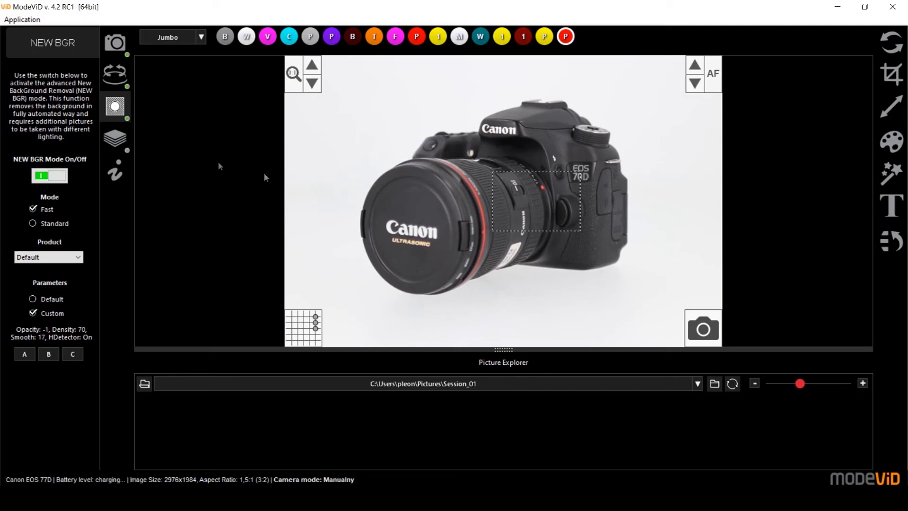
Open the Super Focus mode, move the focus frame to the front of the camera's lens and auto focus there
{"action": "left_click", "coordinate": [119, 140]}
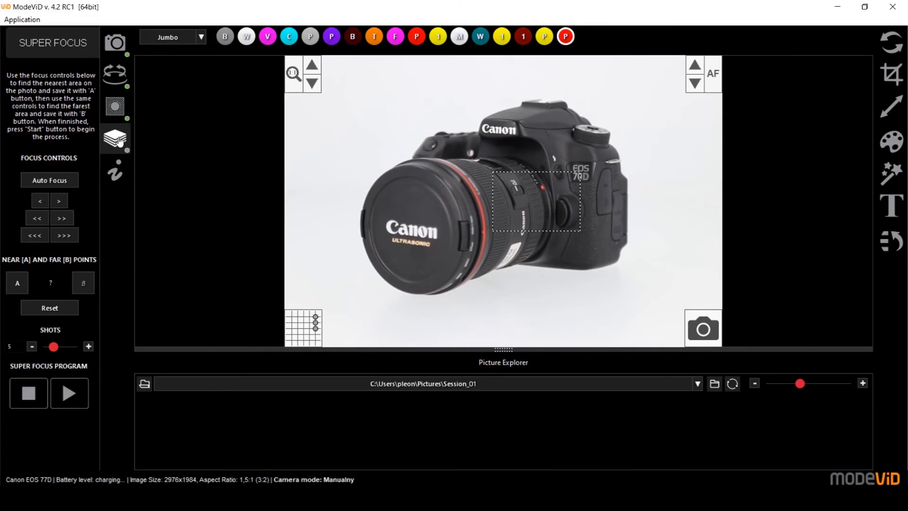
{"action": "left_click", "coordinate": [520, 218]}
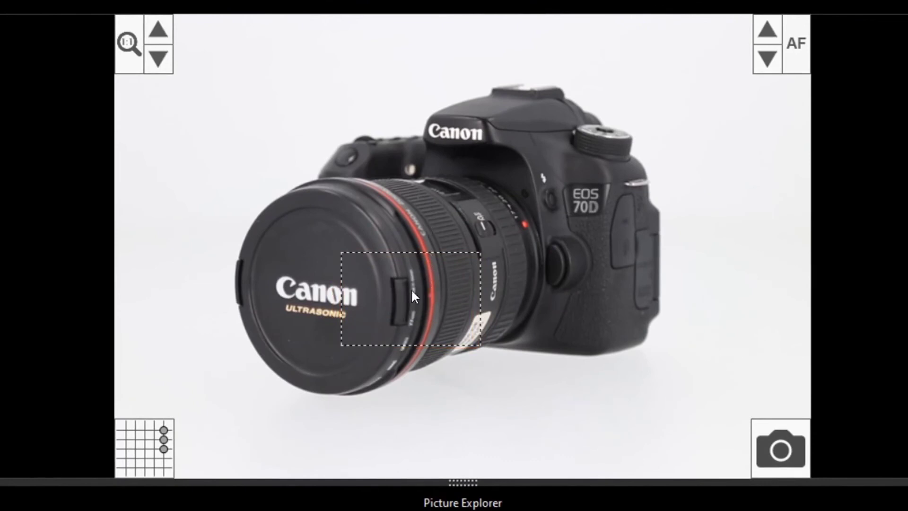
{"action": "left_click", "coordinate": [796, 45]}
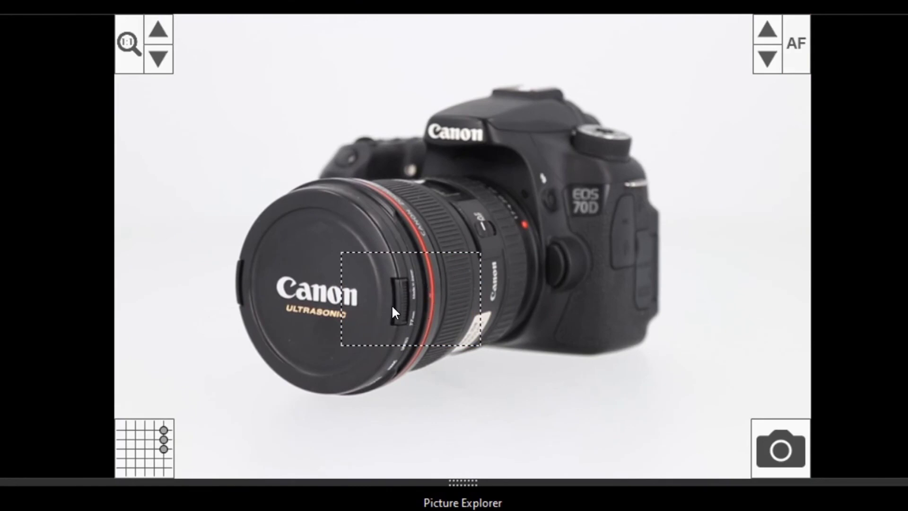
Magnify the front of the lens to check its sharpness and save this focus as near point A
{"action": "left_click", "coordinate": [158, 29]}
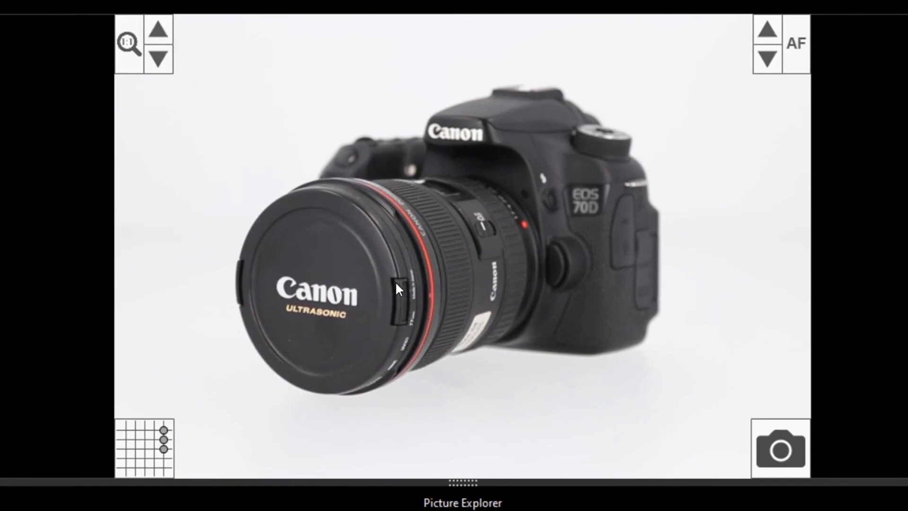
{"action": "double_click", "coordinate": [404, 299]}
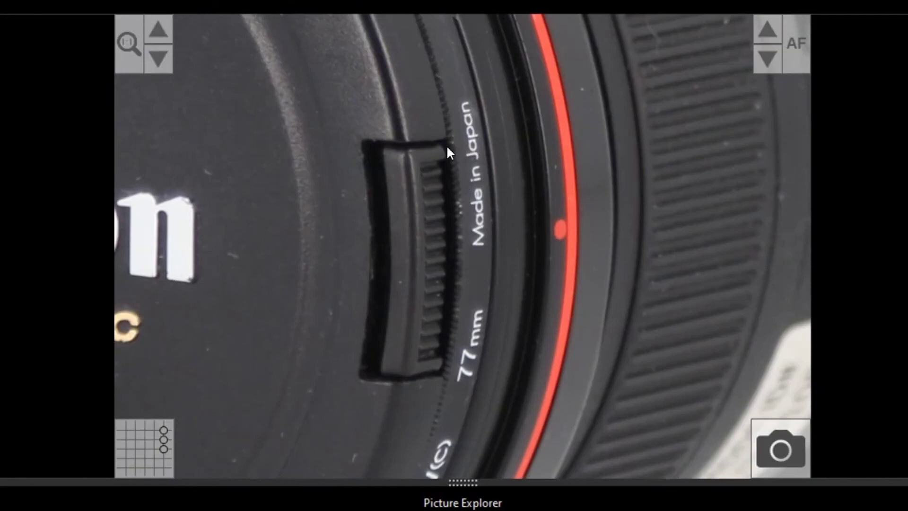
{"action": "double_click", "coordinate": [496, 231]}
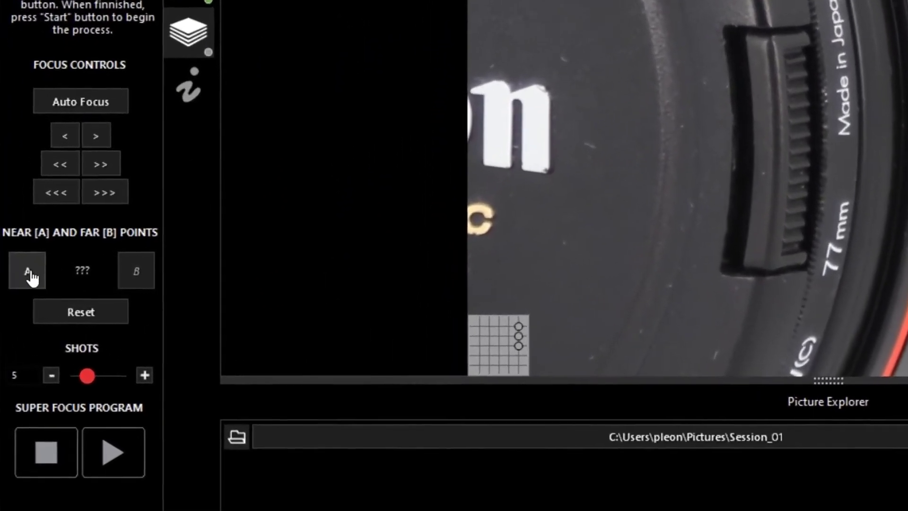
{"action": "left_click", "coordinate": [4, 288]}
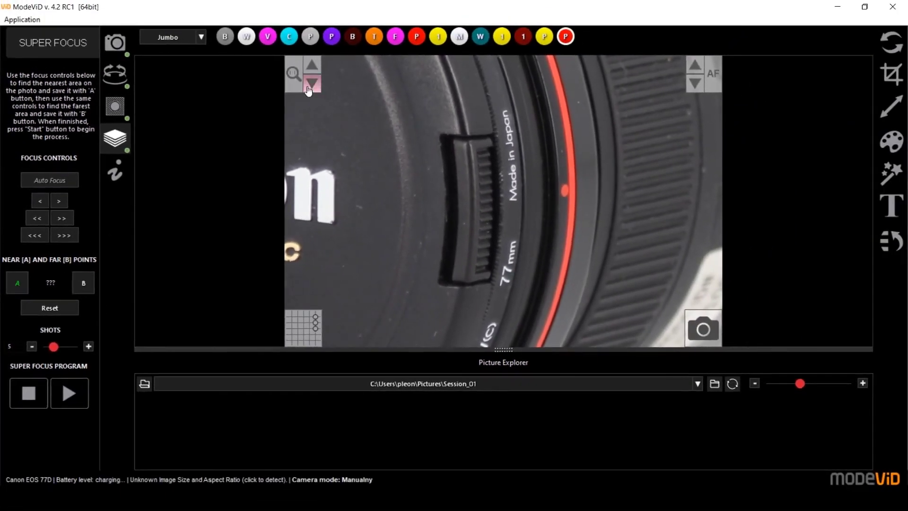
Move the focus frame to the shutter button area behind the lens and shift the focus farther in small increments until it is sharp
{"action": "left_click", "coordinate": [311, 85]}
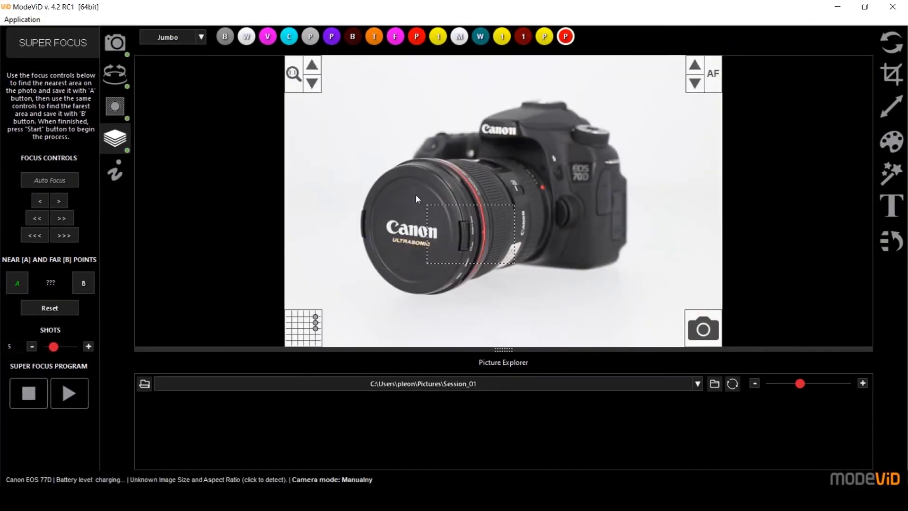
{"action": "left_click_drag", "start_coordinate": [495, 238], "coordinate": [477, 145]}
{"action": "left_click", "coordinate": [297, 68]}
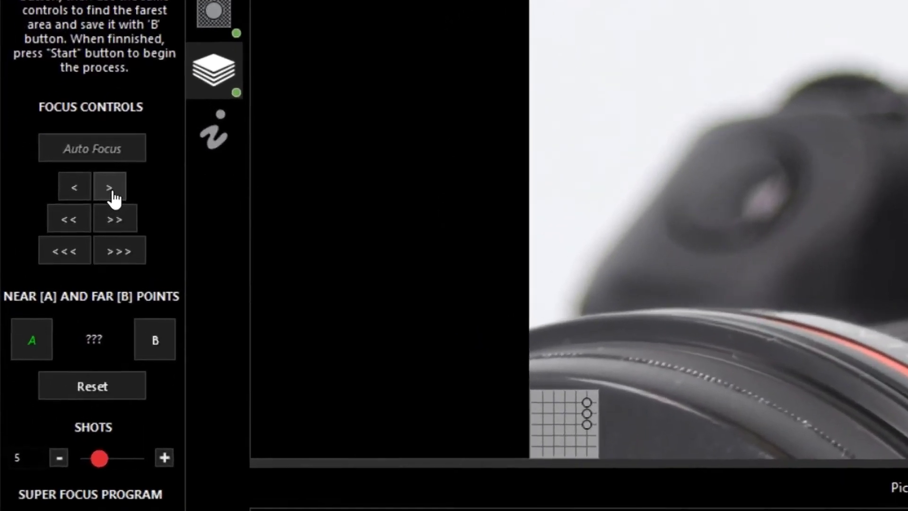
{"action": "left_click", "coordinate": [117, 188]}
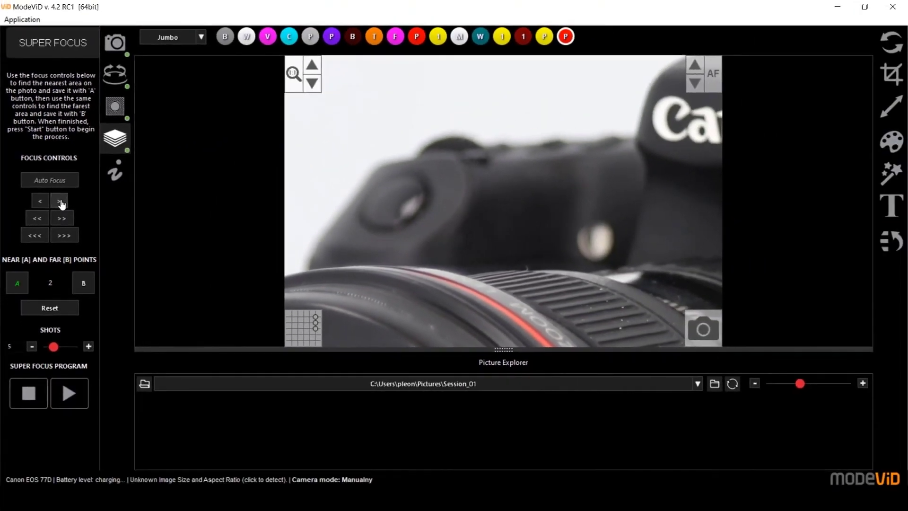
{"action": "left_click", "coordinate": [118, 189]}
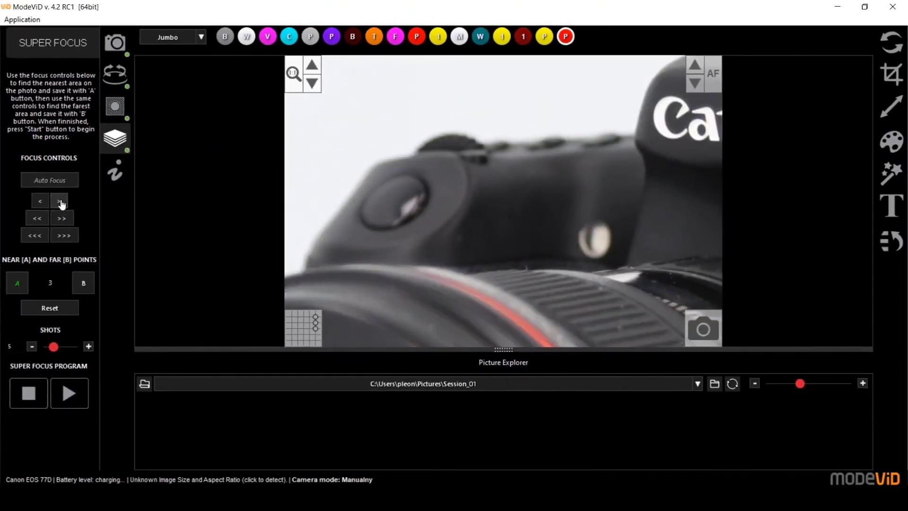
{"action": "left_click", "coordinate": [61, 201]}
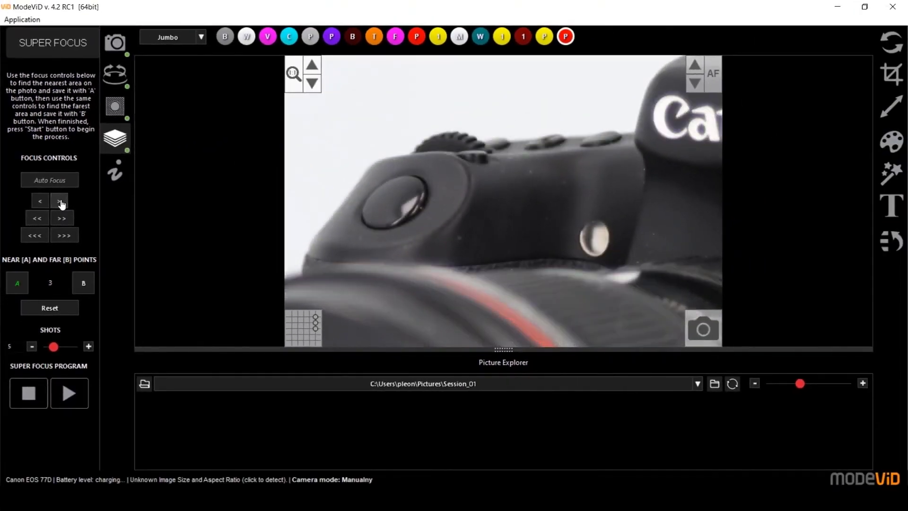
Save the current focus as far point B and start the Super Focus program with directory prefix SuperFocus and pictures prefix photo_
{"action": "left_click", "coordinate": [84, 284]}
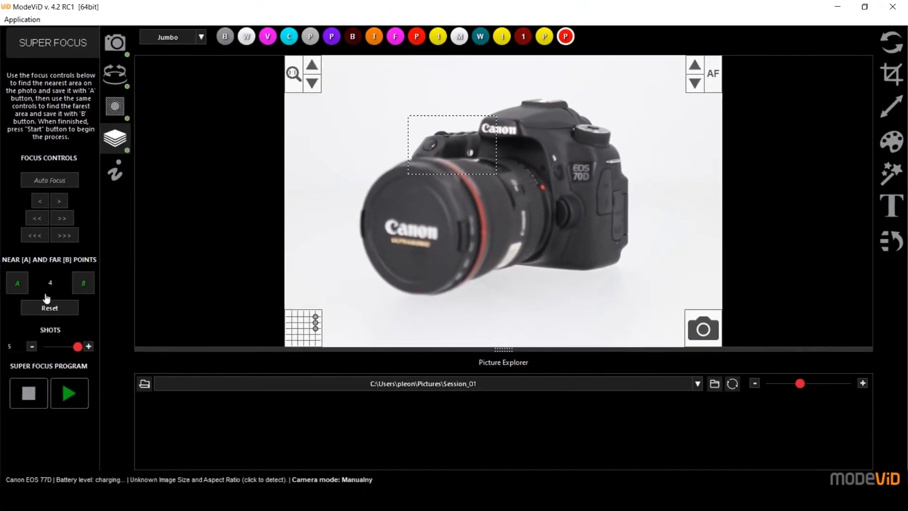
{"action": "left_click", "coordinate": [68, 395]}
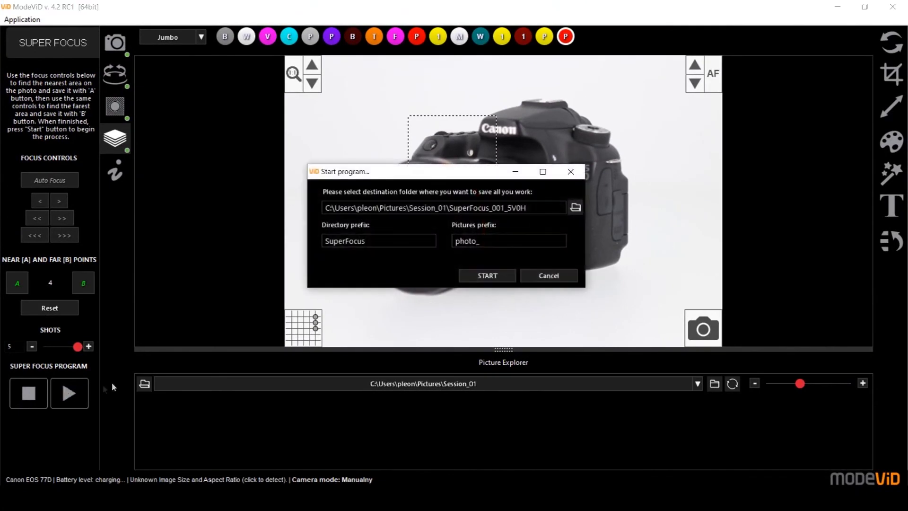
{"action": "left_click", "coordinate": [481, 277]}
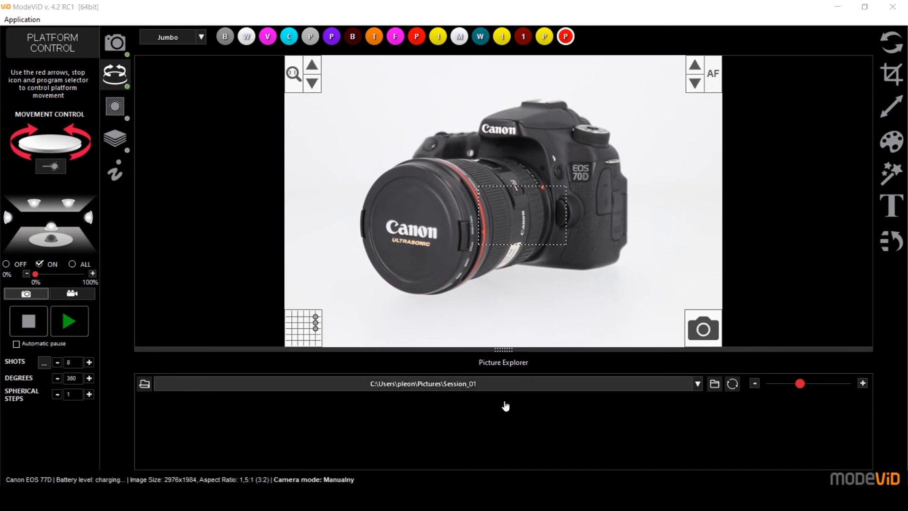
Take a photo of the camera and set photo_001.jpg as the ghost image over the live view
{"action": "left_click", "coordinate": [705, 331]}
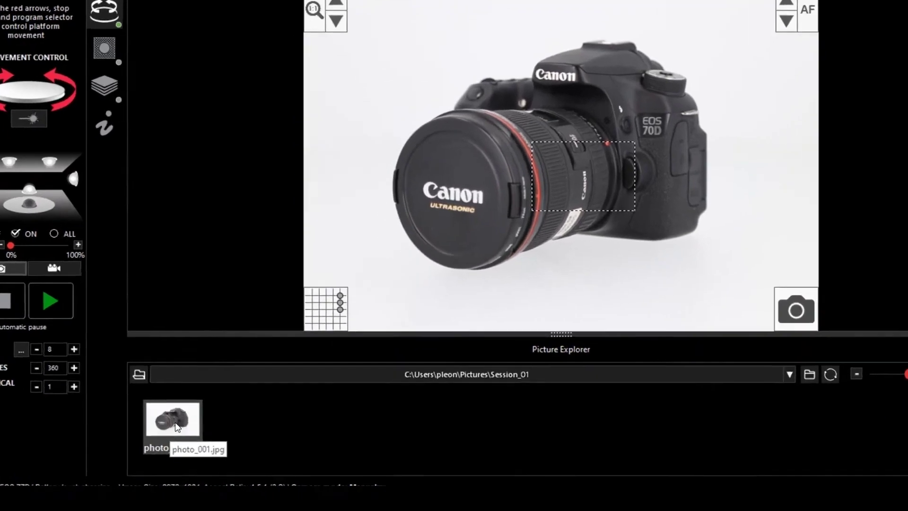
{"action": "right_click", "coordinate": [175, 429]}
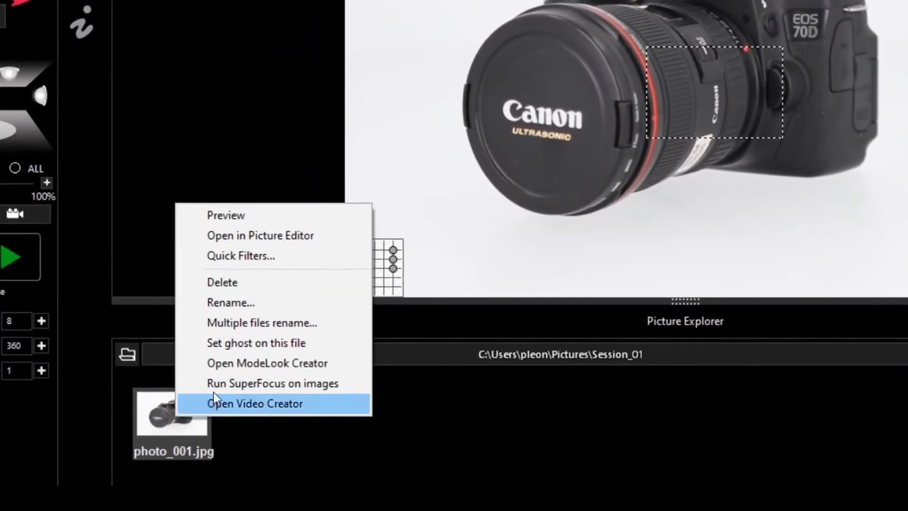
{"action": "left_click", "coordinate": [233, 342]}
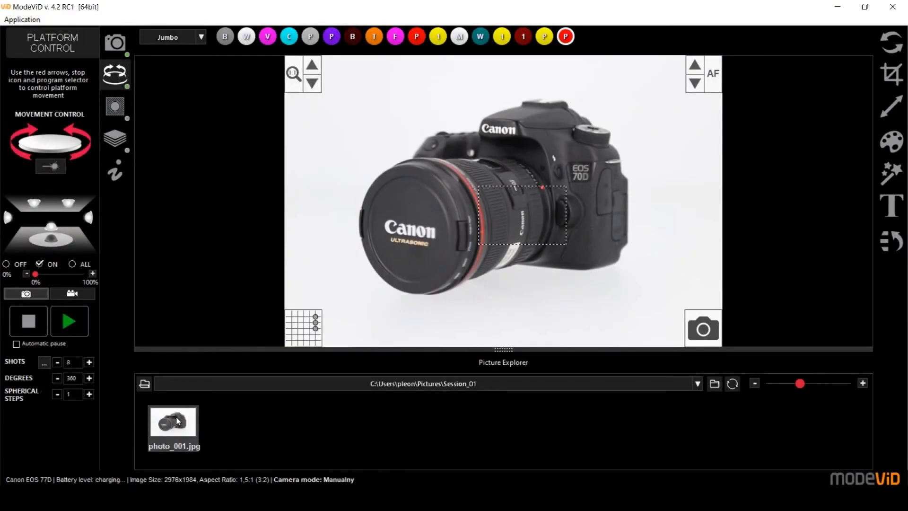
Rotate the platform to reposition the camera relative to the ghost image
{"action": "left_click", "coordinate": [88, 157]}
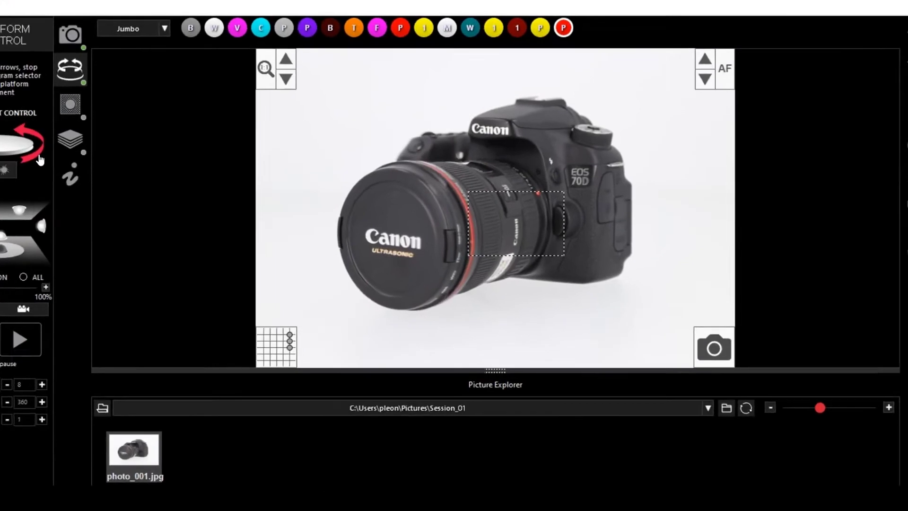